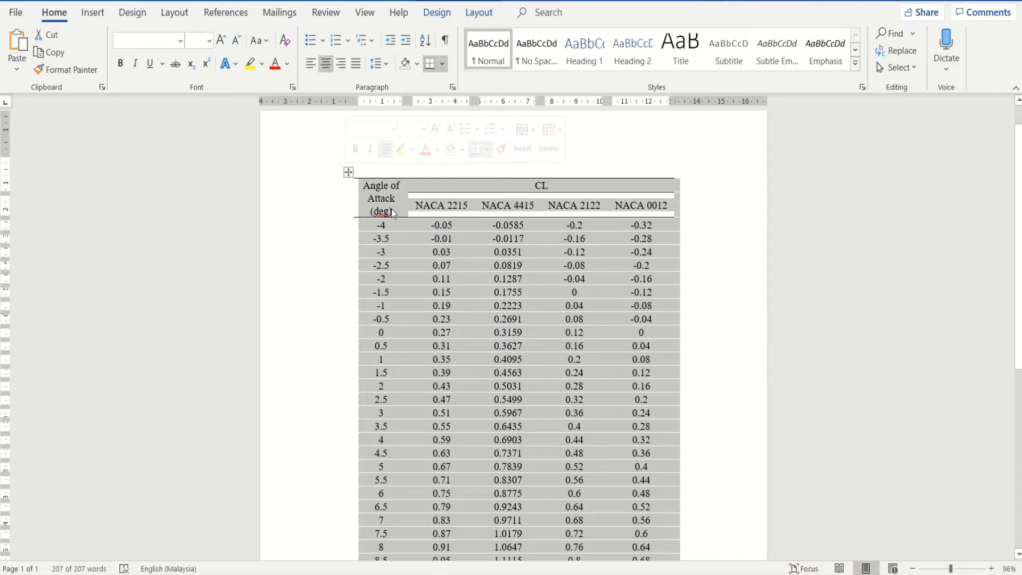
- Copy the airfoil CL table from the Word document, switch to Excel and paste it at cell D4 with source formatting kept
right_click(392, 209)
click(426, 244)
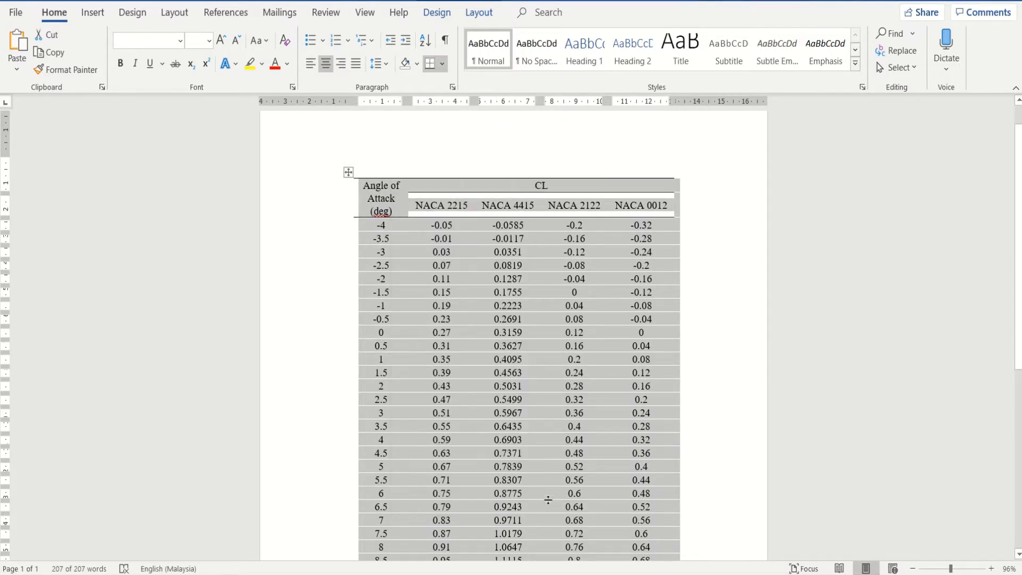
click(538, 574)
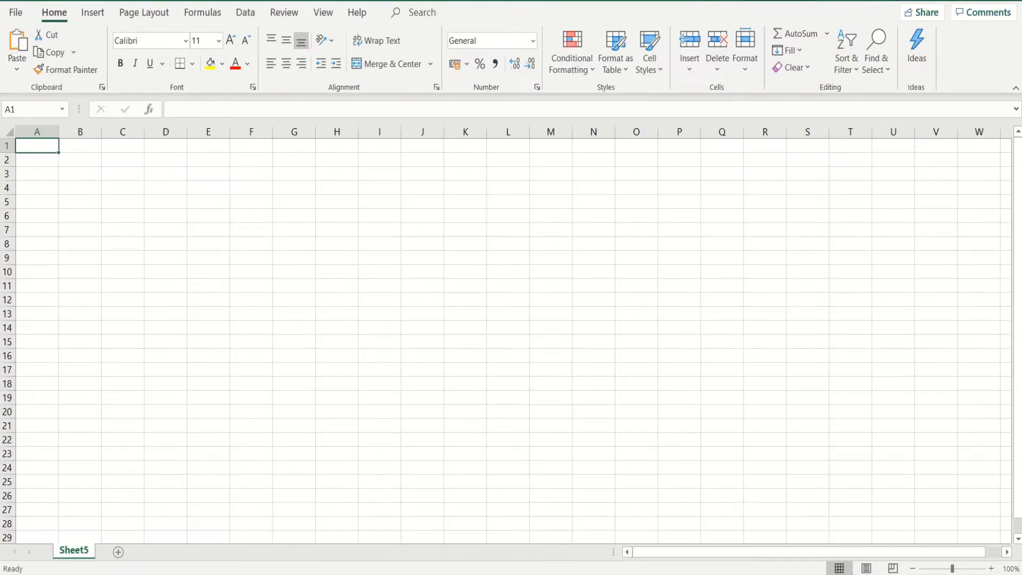
click(168, 187)
right_click(168, 186)
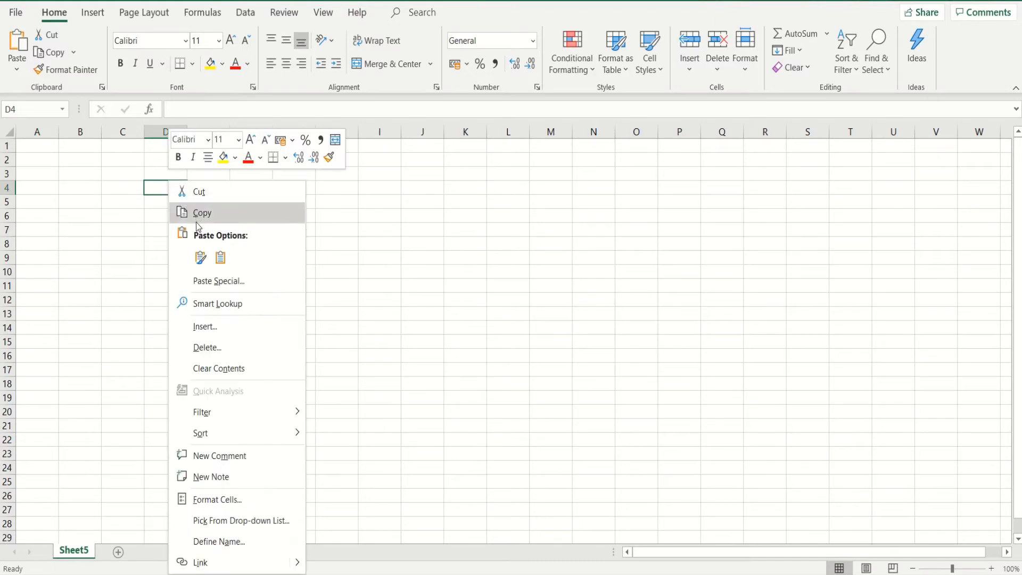
click(200, 258)
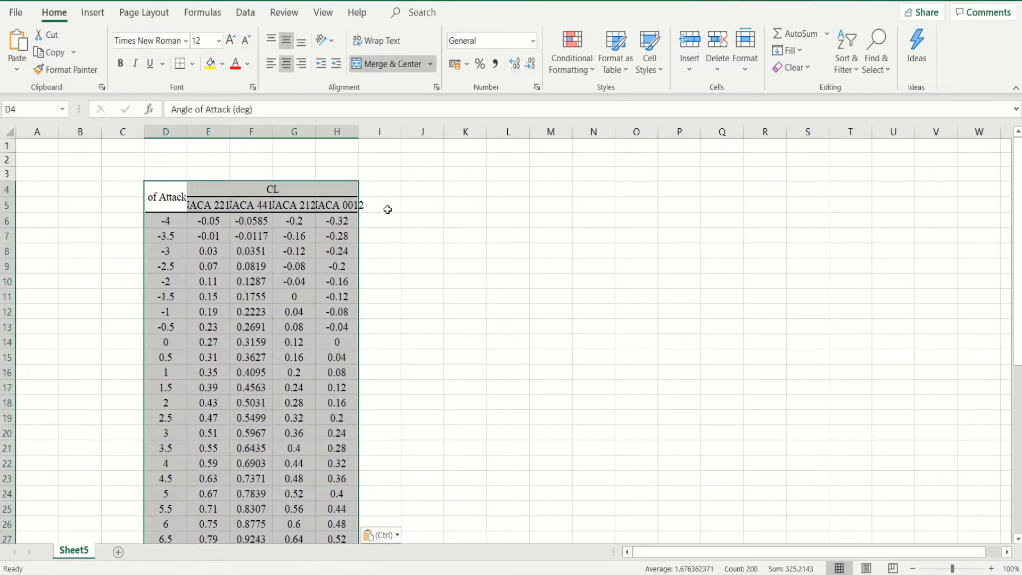
- AutoFit the widths of columns D through H to their table headings
click(388, 209)
double_click(186, 132)
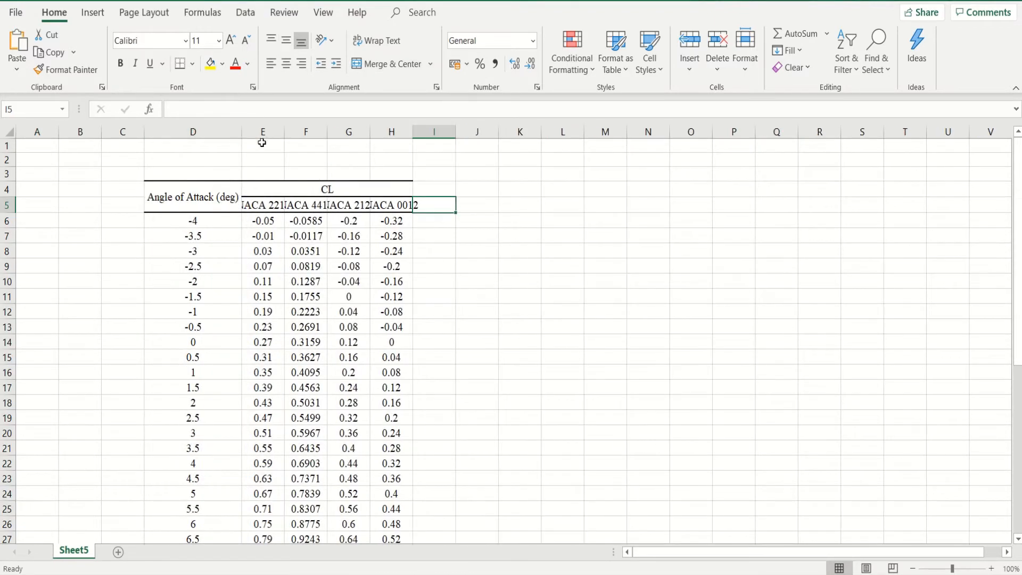
double_click(284, 132)
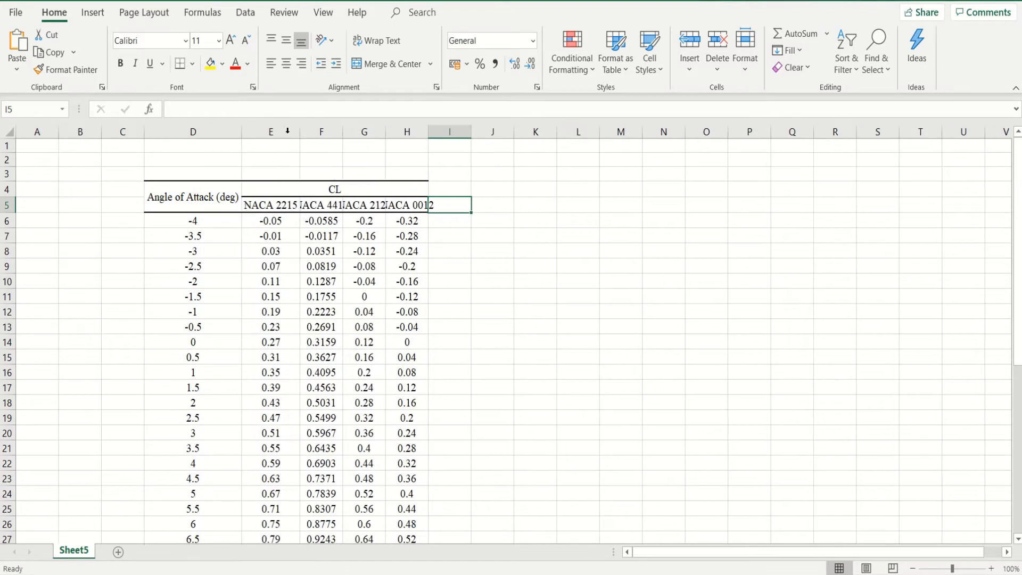
double_click(344, 132)
double_click(401, 131)
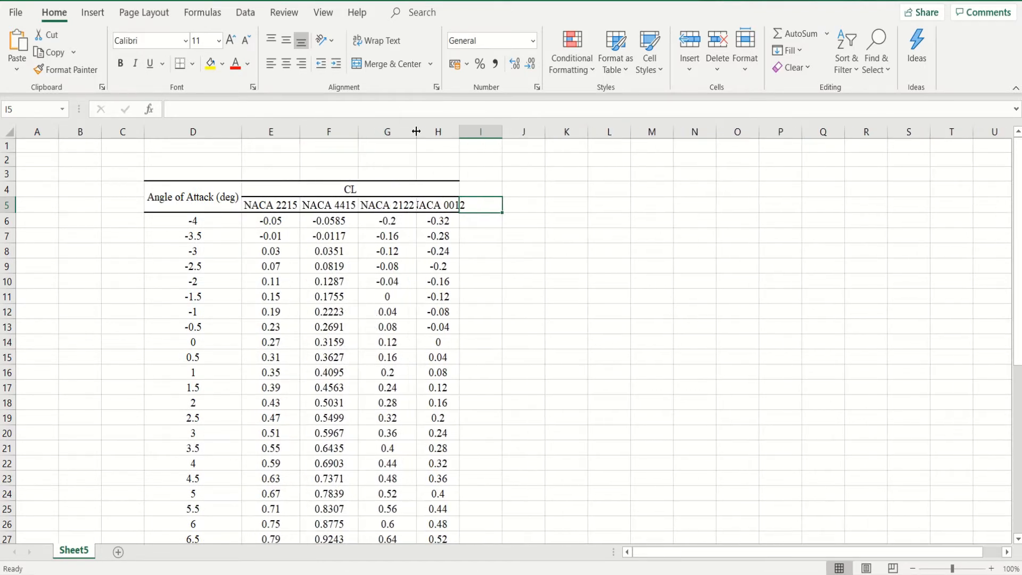
double_click(459, 131)
- Insert an empty Scatter with Smooth Lines chart from blank cell K10 and place it beside the data table
click(569, 279)
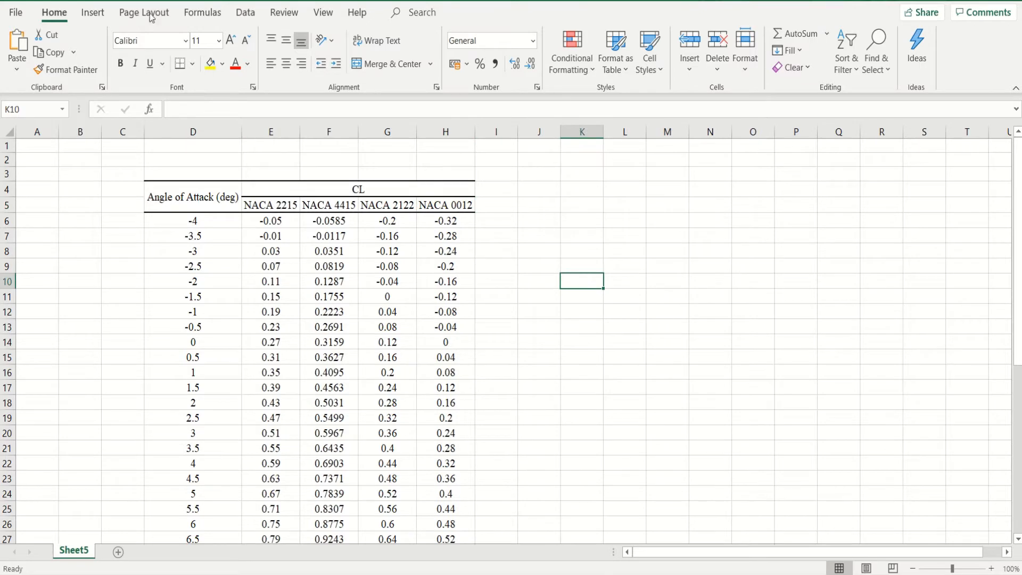
click(92, 12)
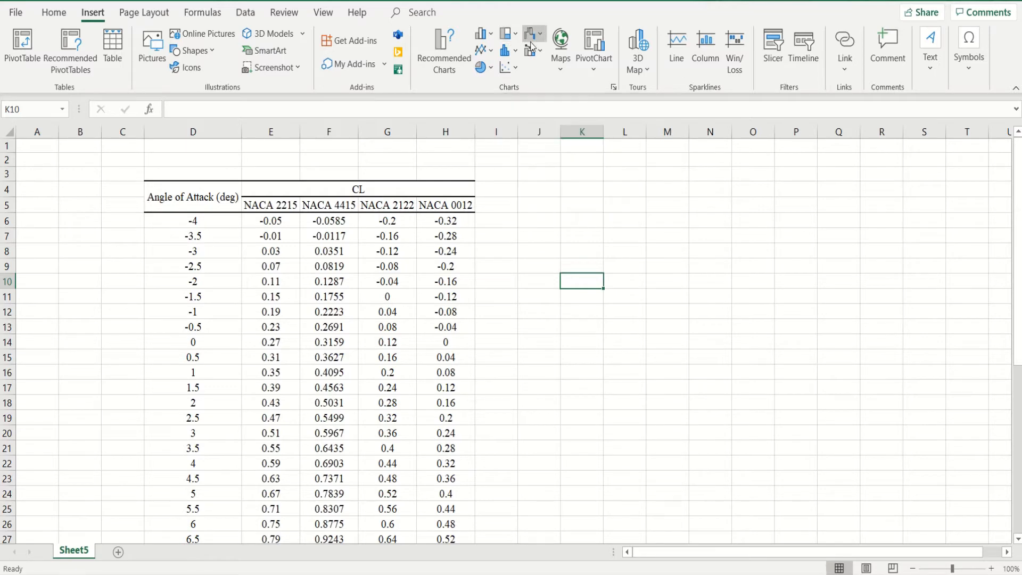
click(517, 70)
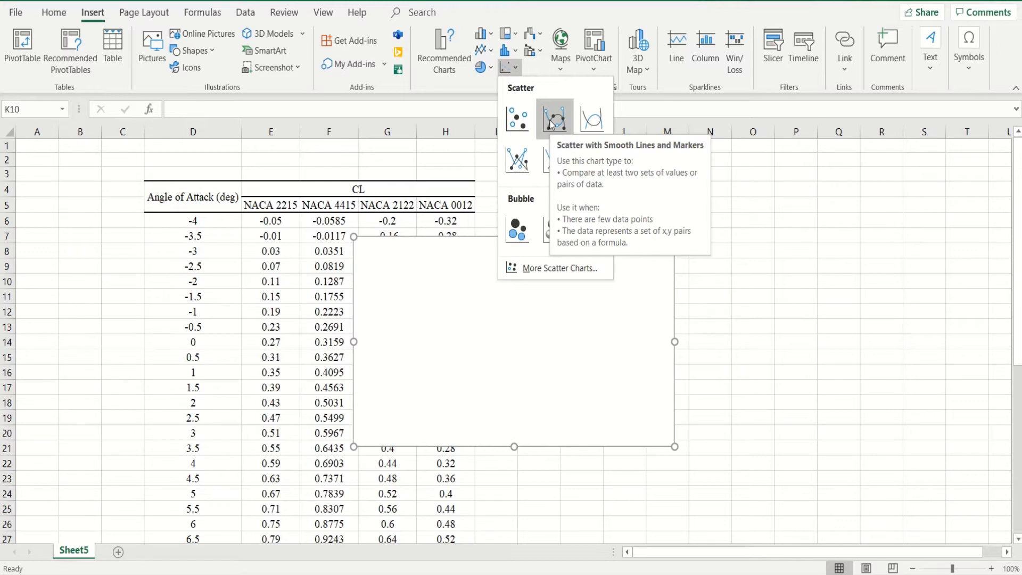
click(586, 125)
drag(570, 327, 776, 304)
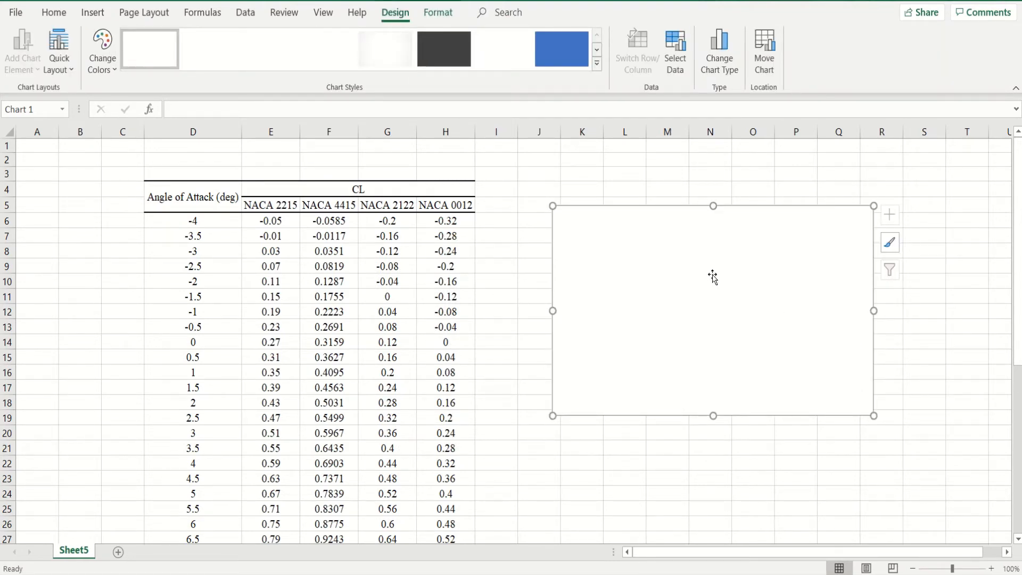
- Add a data series to the empty chart and link its name to the NACA 2215 heading in cell E5
right_click(712, 274)
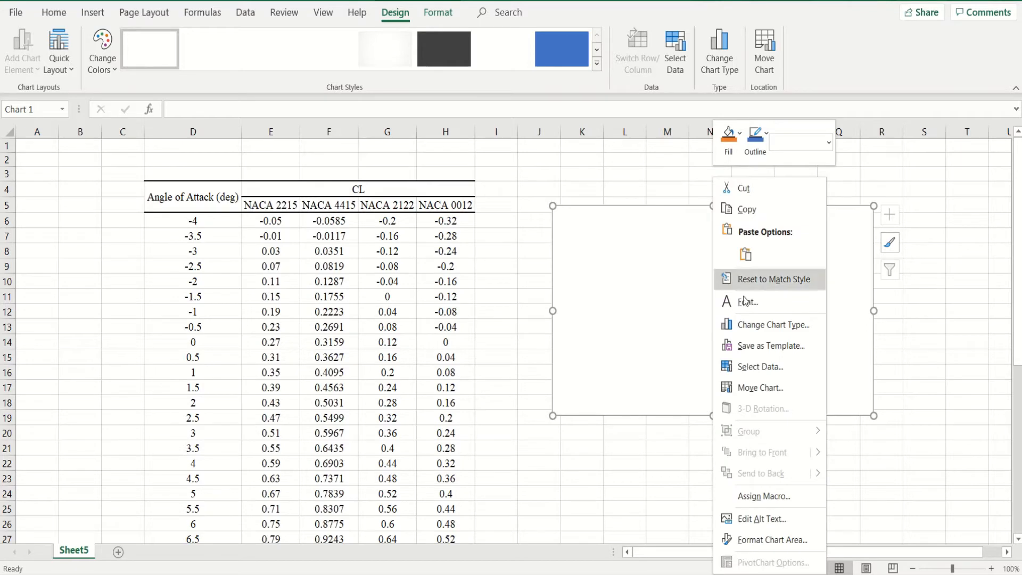
click(772, 371)
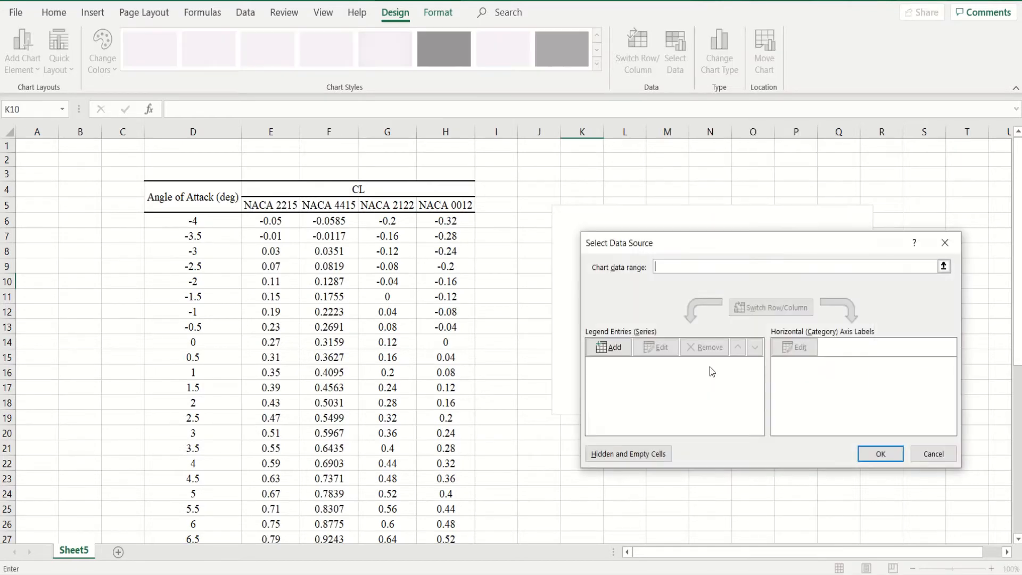
click(620, 351)
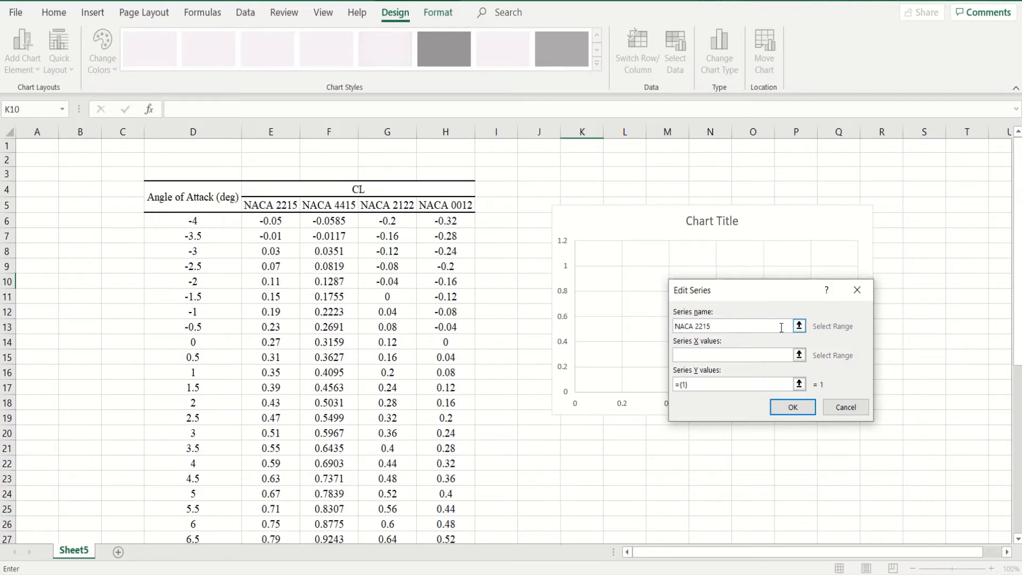
key(BackSpace)
key(BackSpace)
key(BackSpace)
key(BackSpace)
key(BackSpace)
key(BackSpace)
click(800, 326)
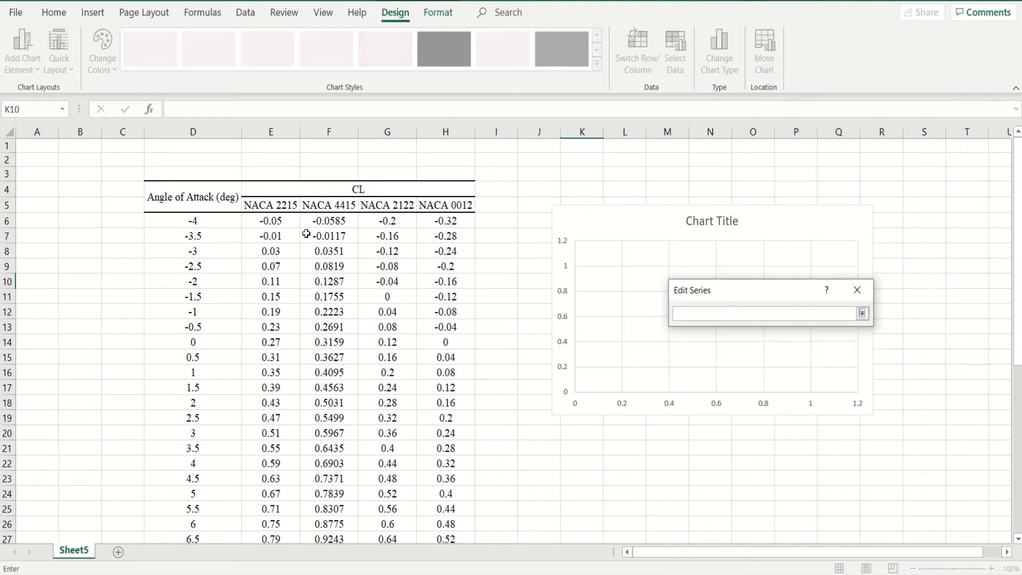
click(286, 203)
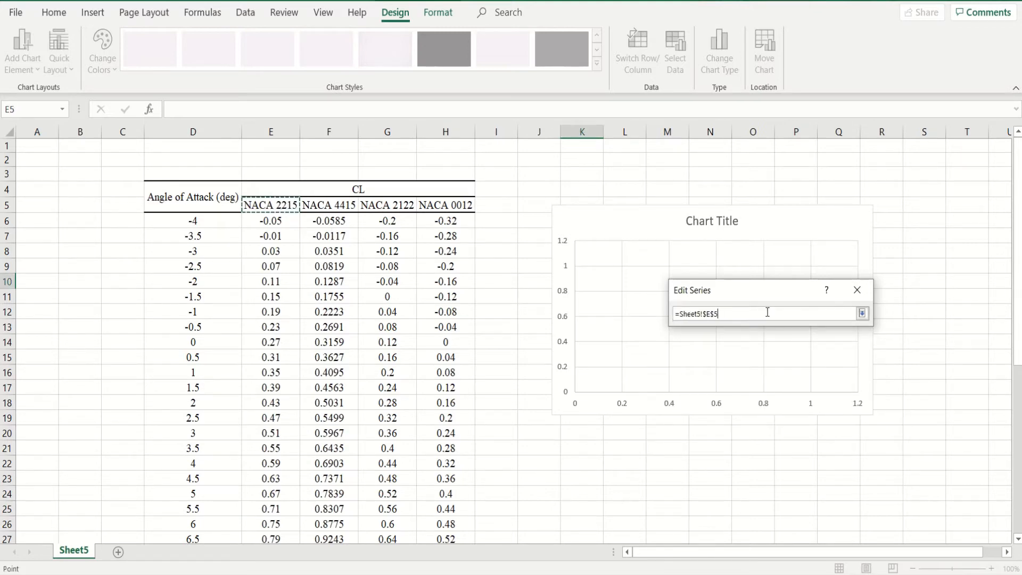
click(862, 314)
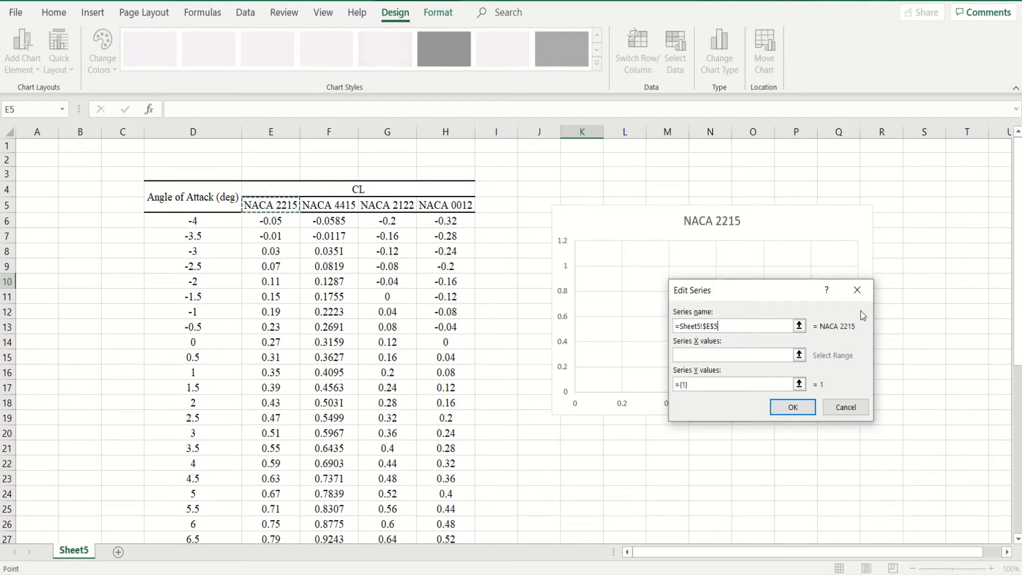
- Set the NACA 2215 series' X values to the angles of attack in D6:D45
click(800, 356)
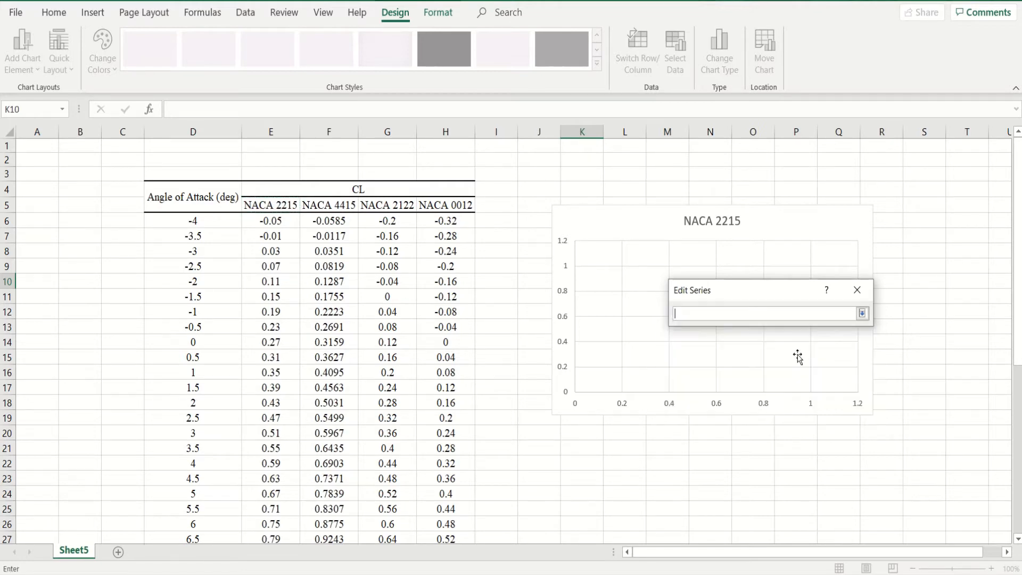
click(221, 219)
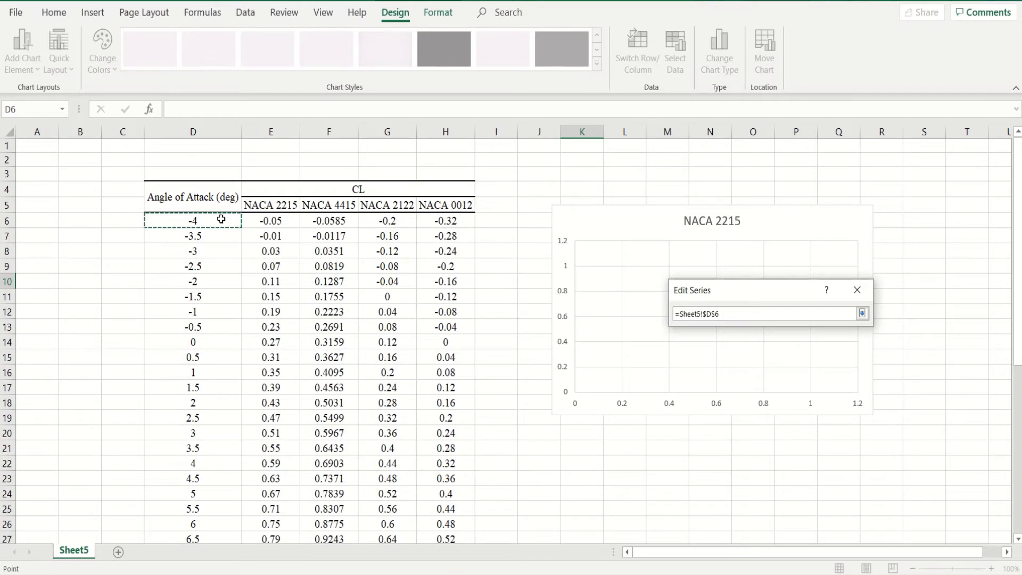
drag(221, 219, 201, 512)
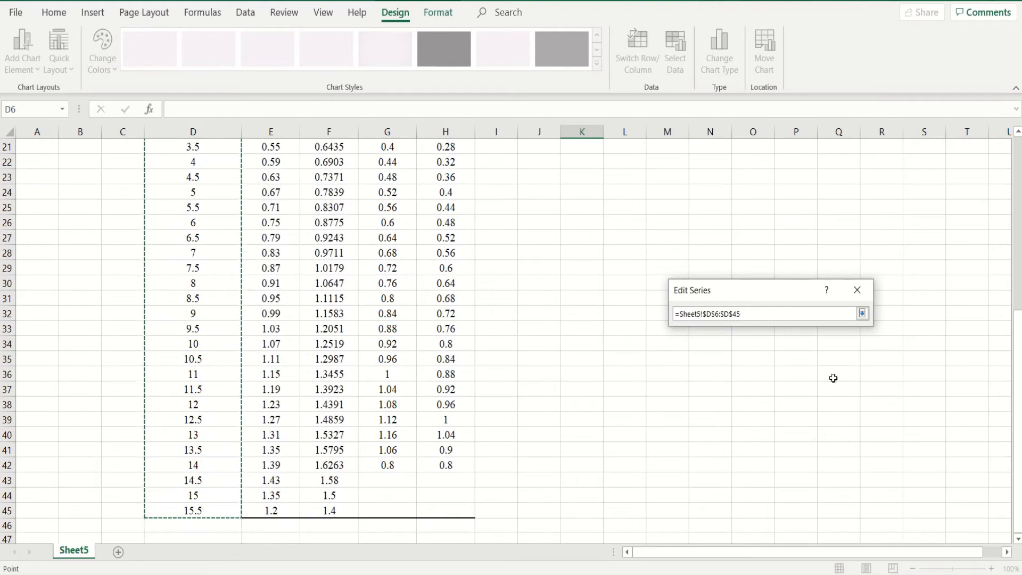
click(862, 314)
- Set the NACA 2215 series' Y values to E6:E45 and accept the series
click(801, 385)
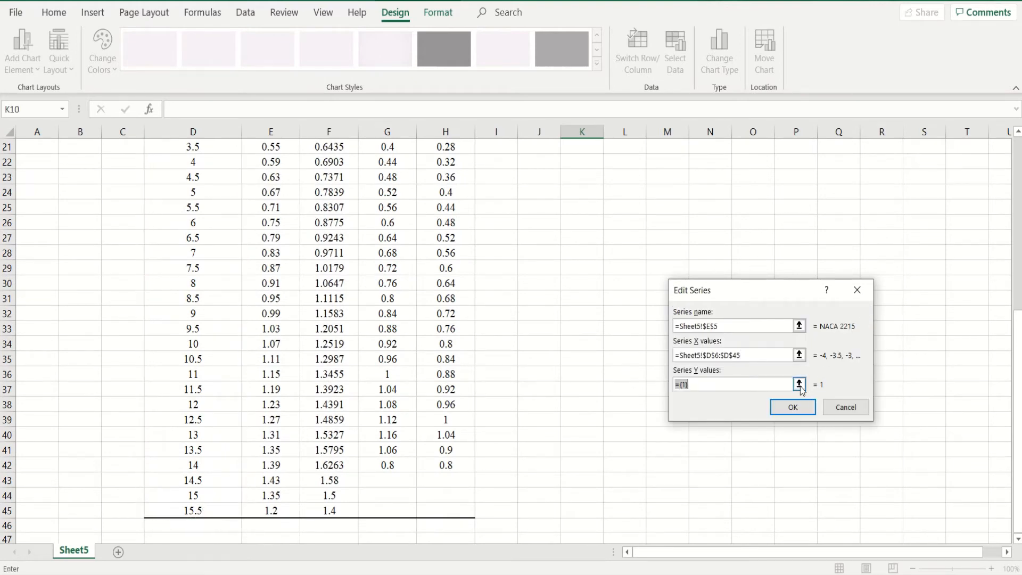
scroll(534, 378, up, 7)
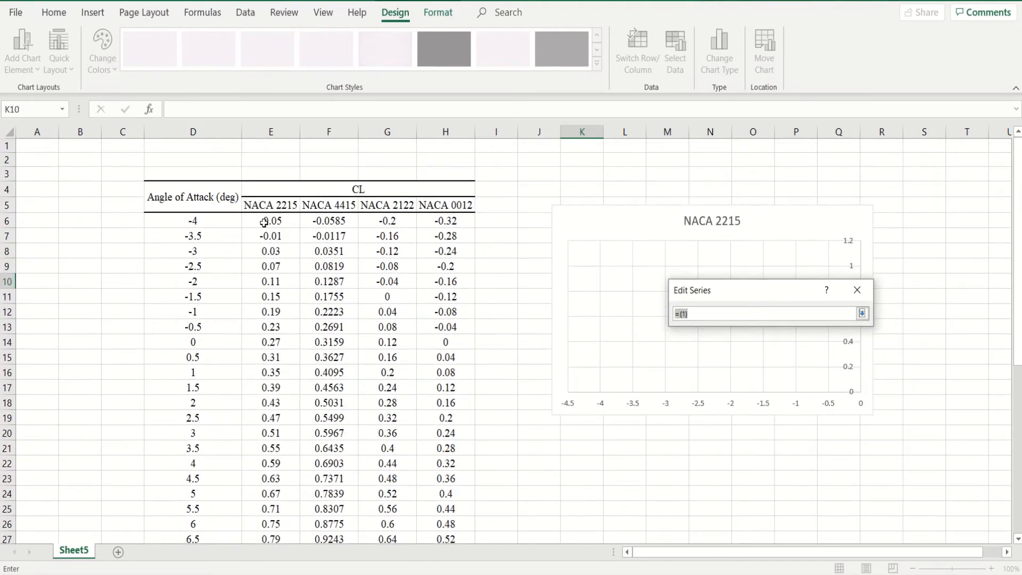
click(280, 222)
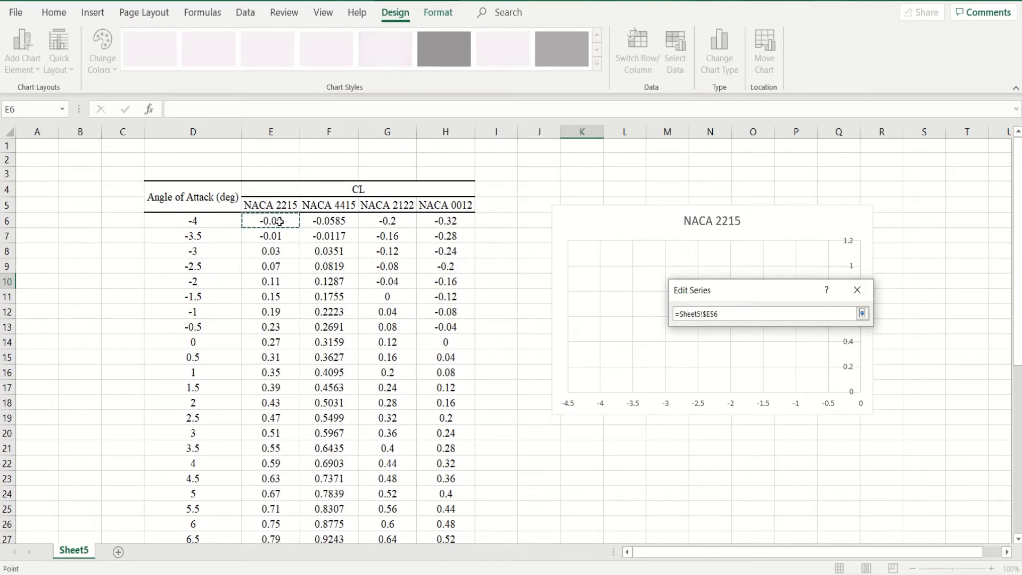
drag(280, 222, 263, 513)
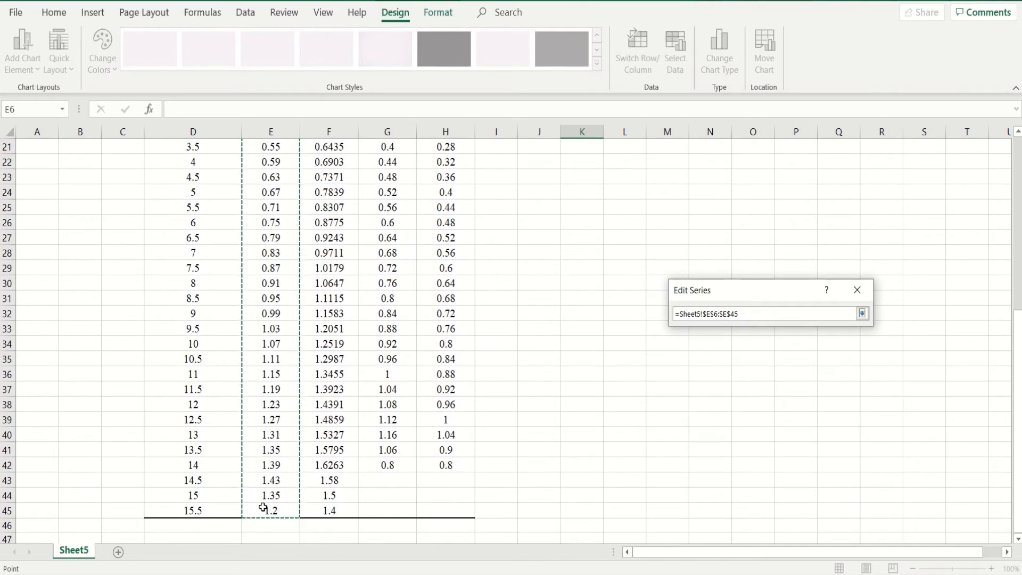
click(862, 314)
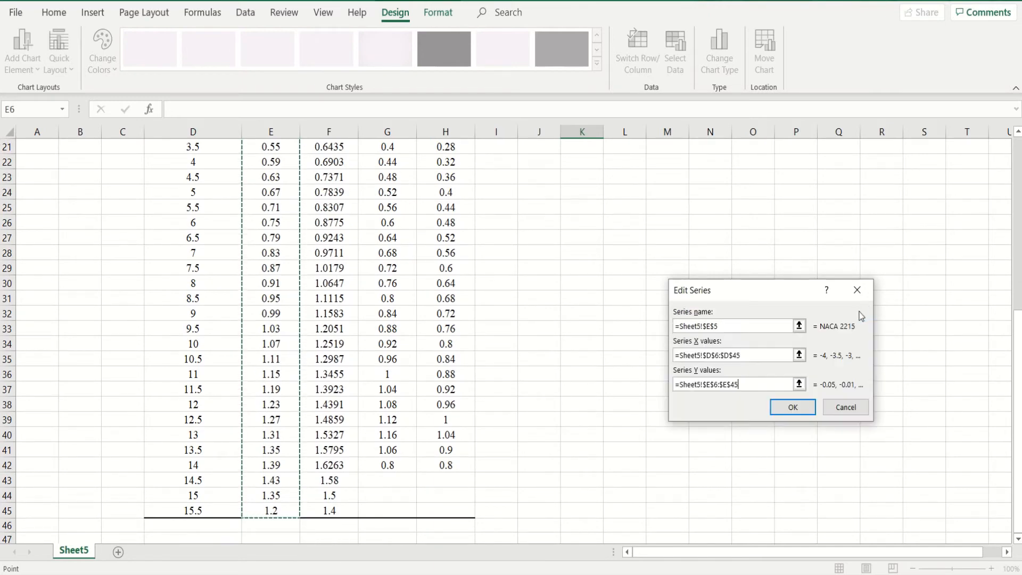
click(805, 408)
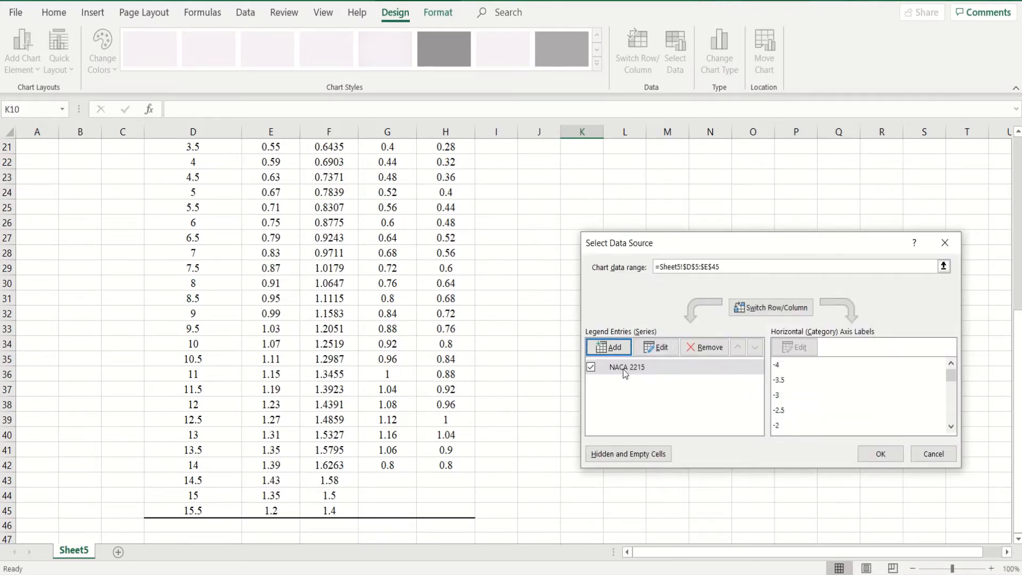
- Add a second data series and link its name to the NACA 4415 heading in cell F5
click(610, 351)
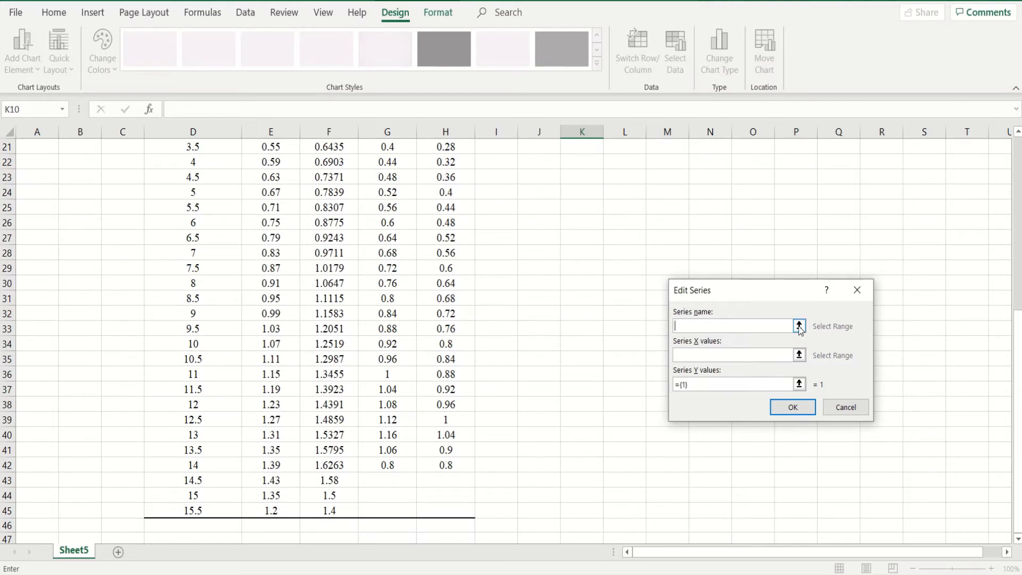
click(800, 327)
scroll(635, 347, up, 7)
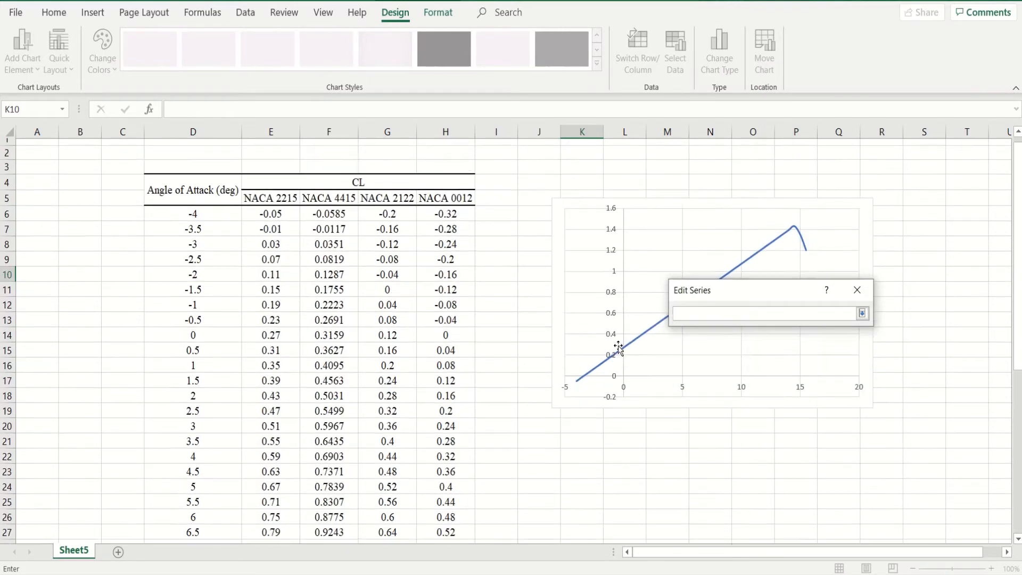
click(338, 206)
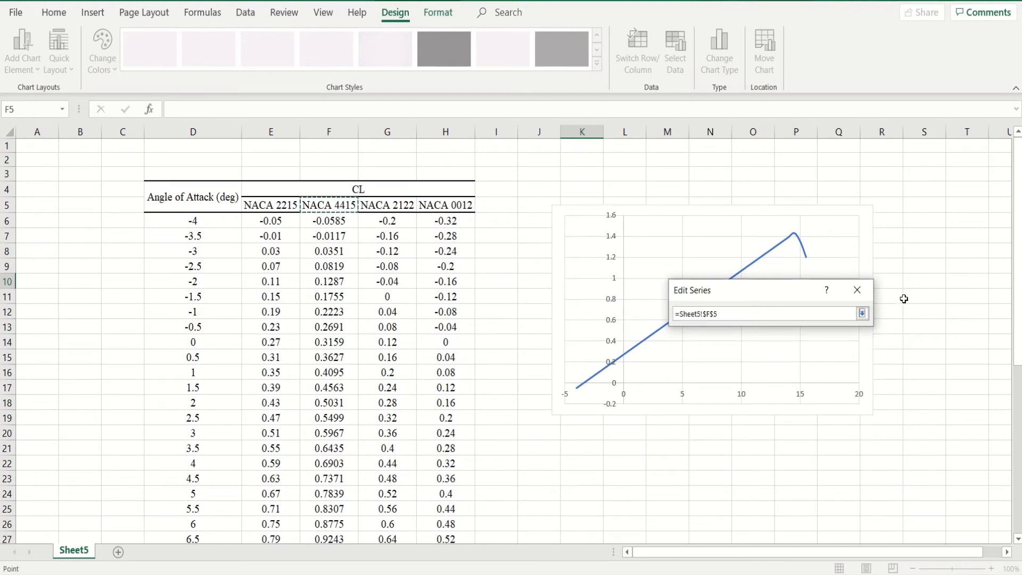
click(862, 313)
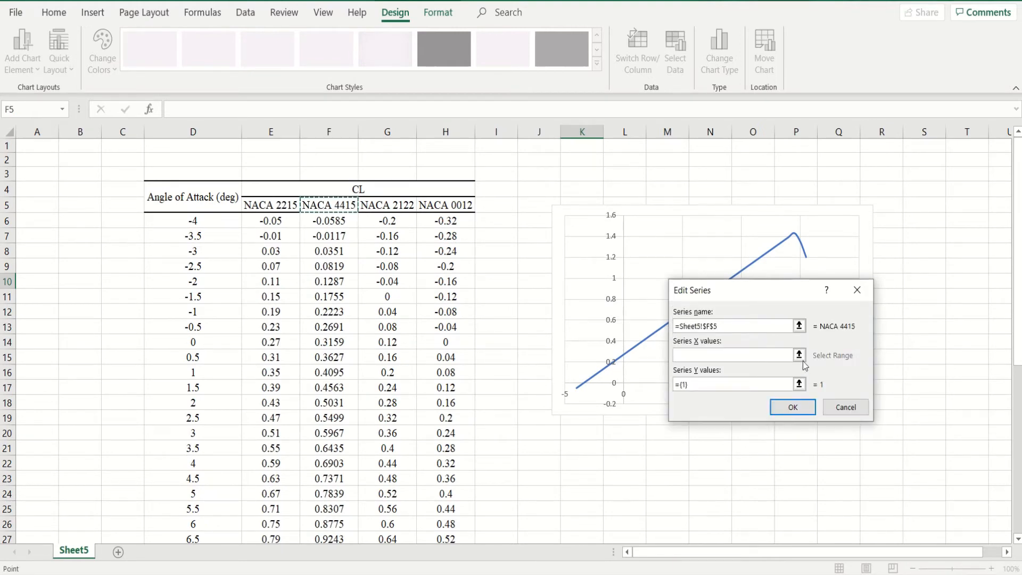
- Set the NACA 4415 series' X values to the angles of attack in D6:D45
click(800, 356)
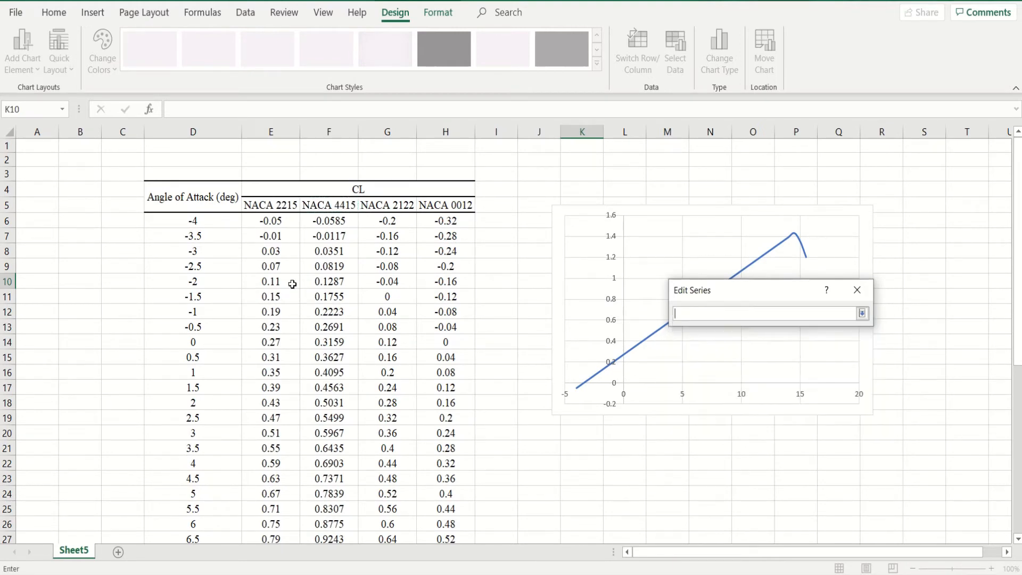
click(223, 224)
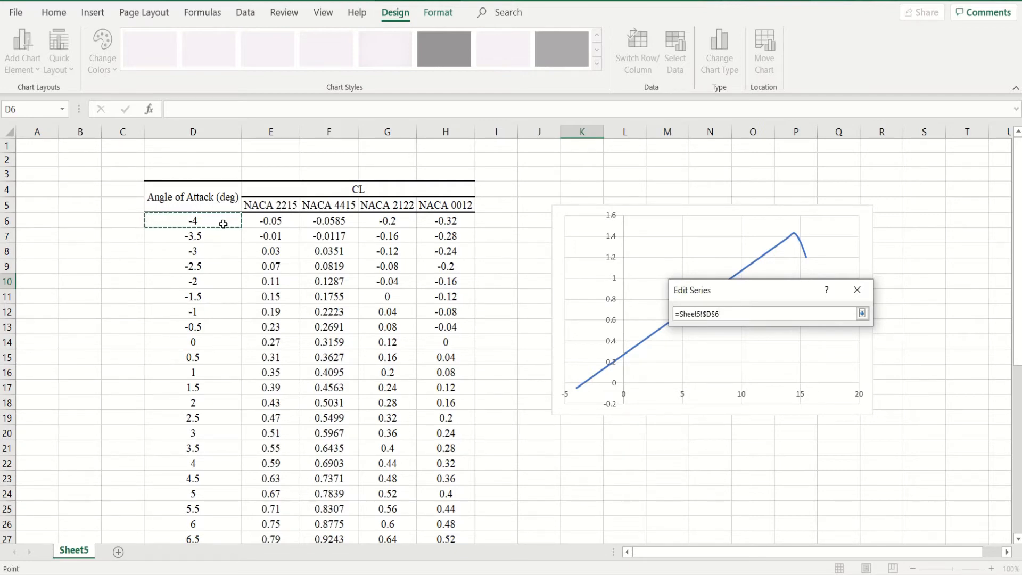
key(ctrl+shift+Down)
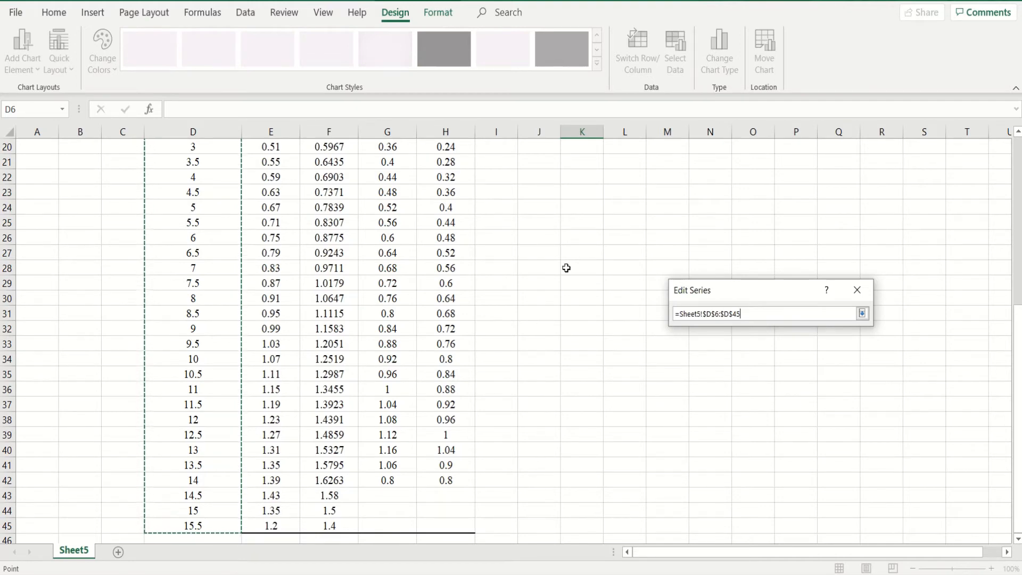
click(862, 314)
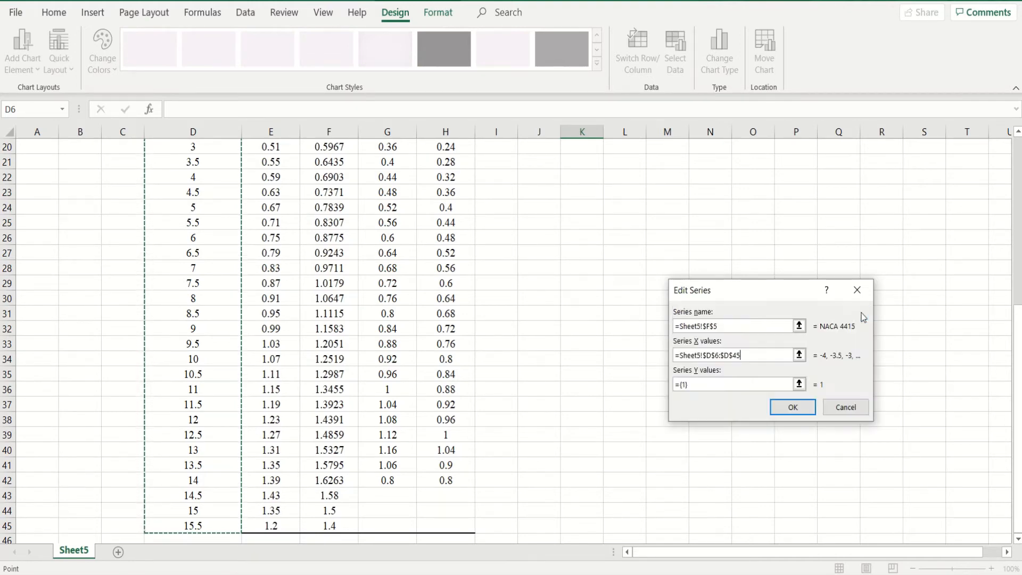
- Set the NACA 4415 series' Y values to F6:F45 and accept the series
click(799, 383)
scroll(642, 365, up, 6)
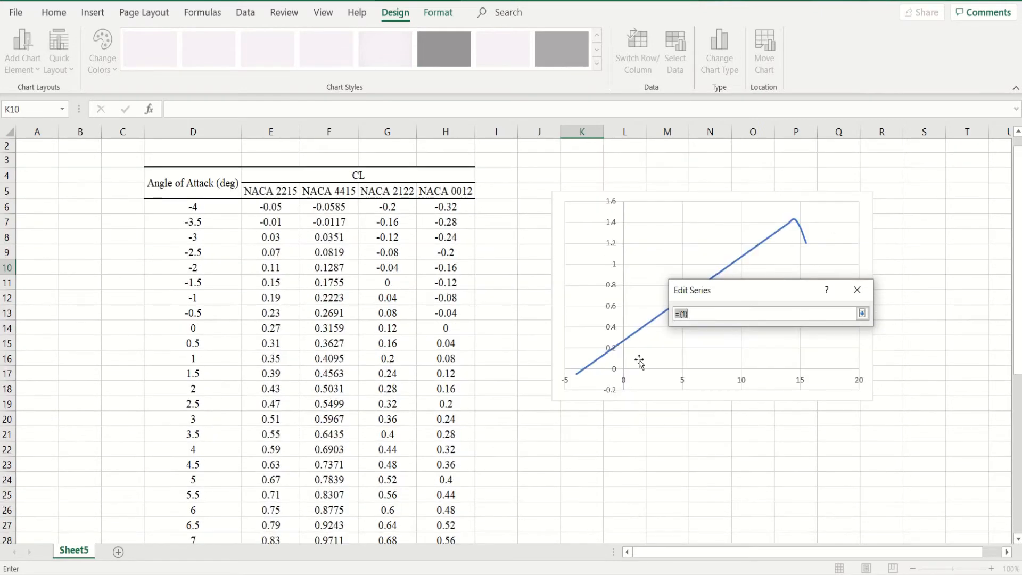
click(339, 206)
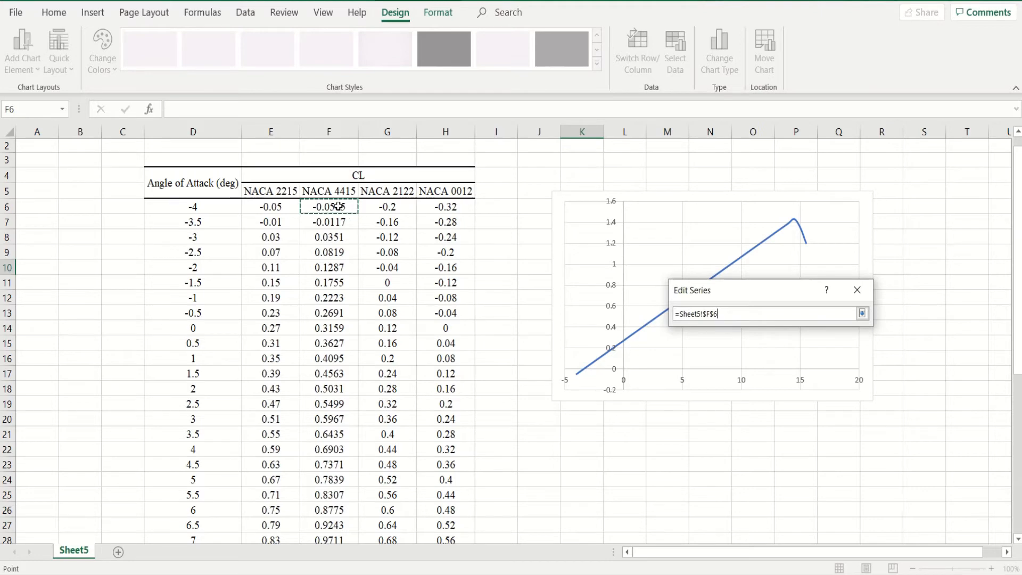
key(ctrl+shift+Down)
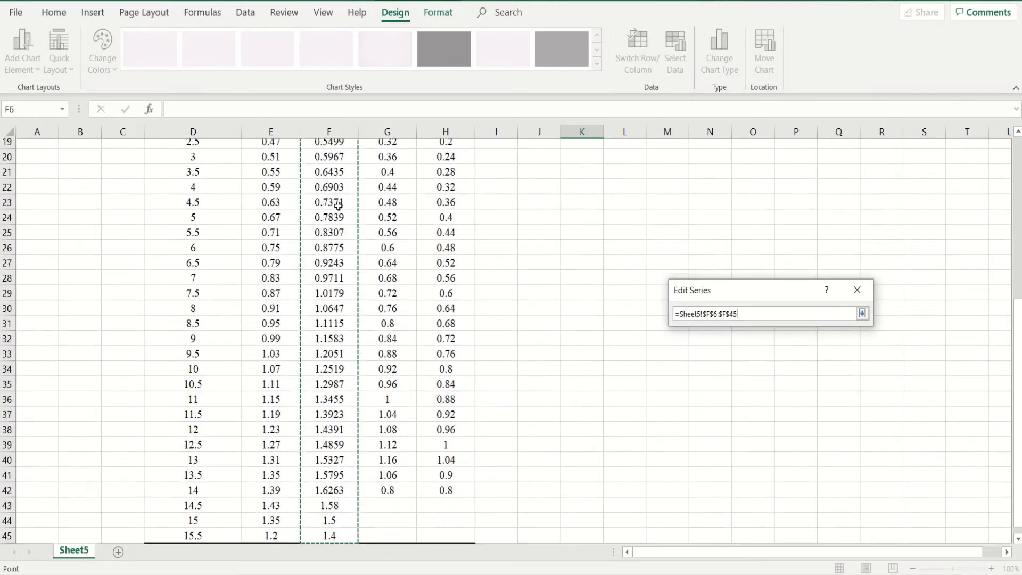
click(863, 314)
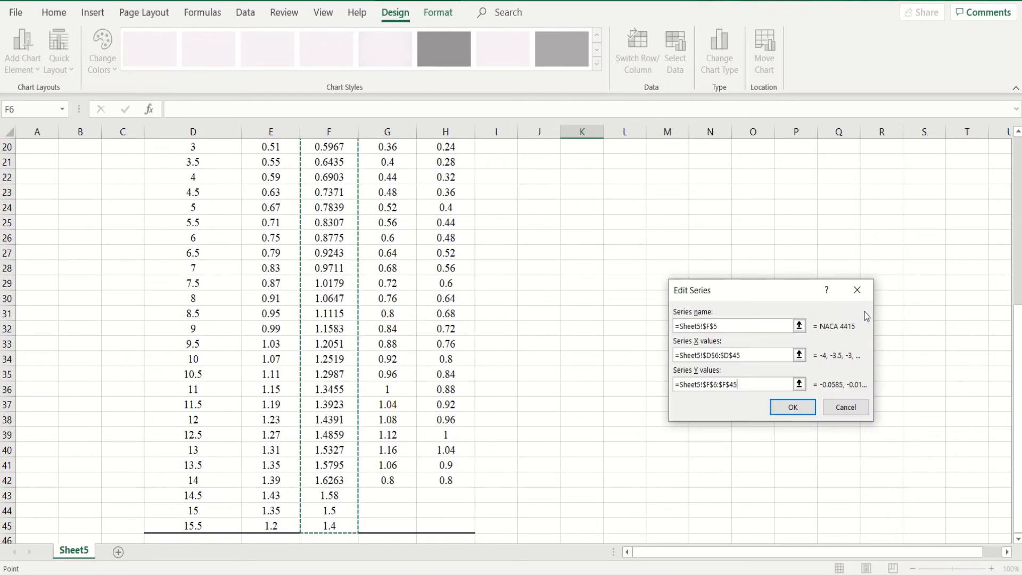
click(793, 407)
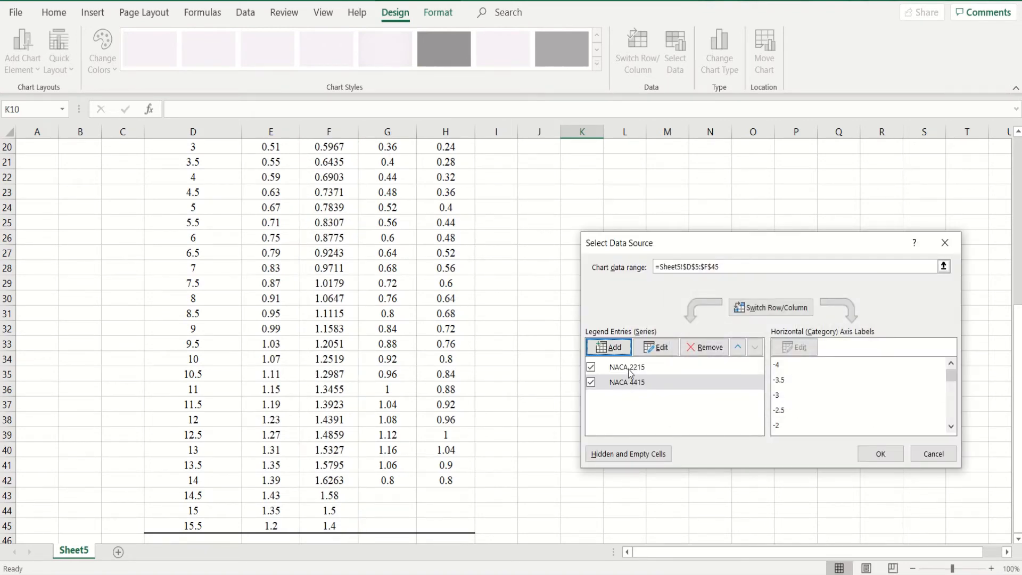
- Add a third data series and link its name to the NACA 2122 heading in cell G5
click(620, 347)
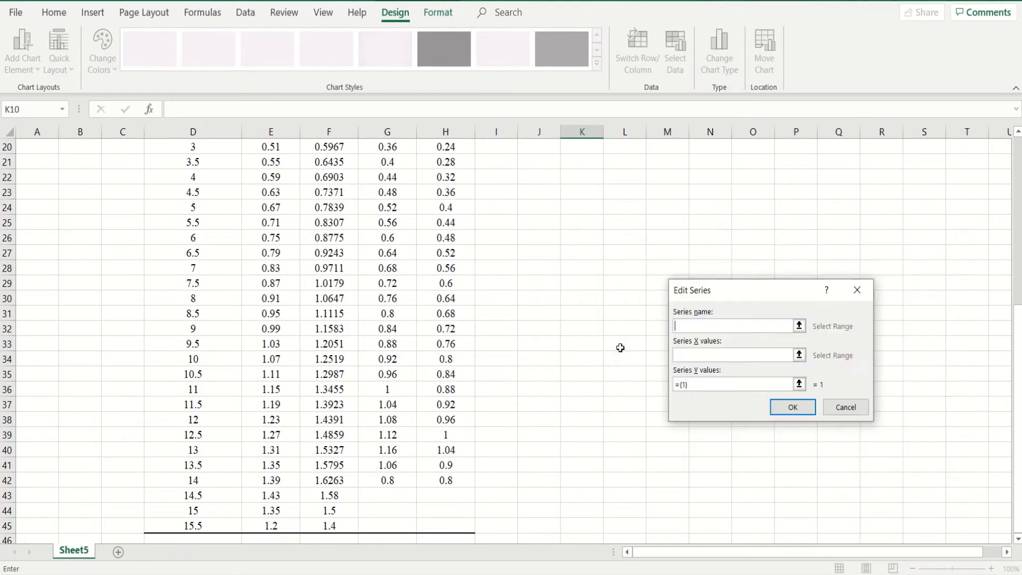
click(799, 326)
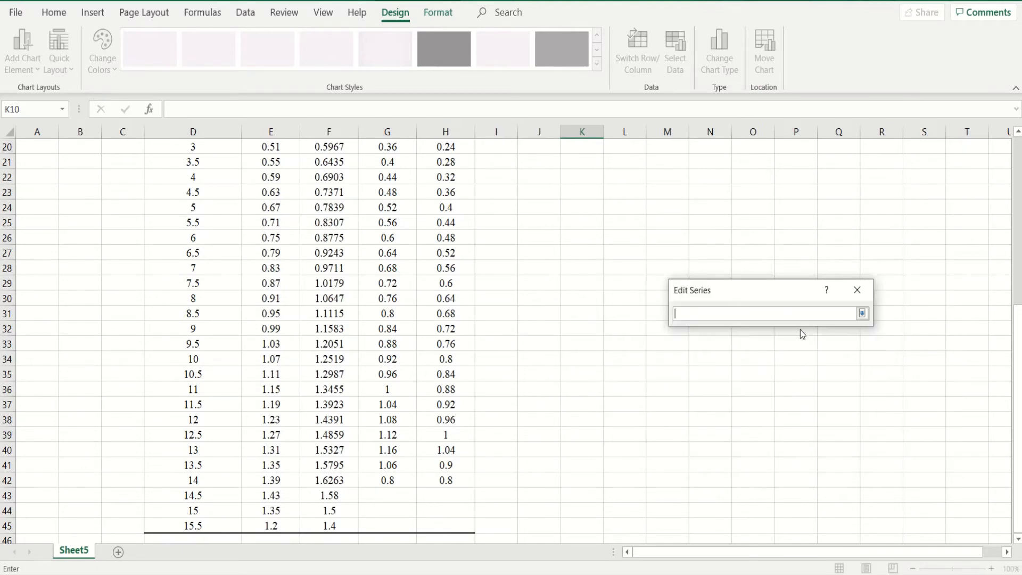
scroll(669, 360, up, 6)
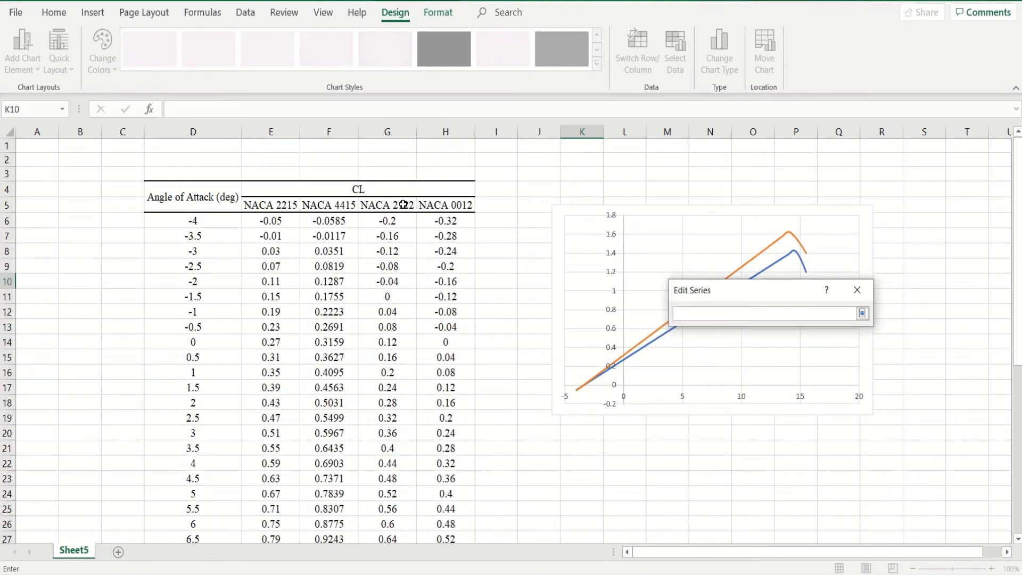
click(403, 204)
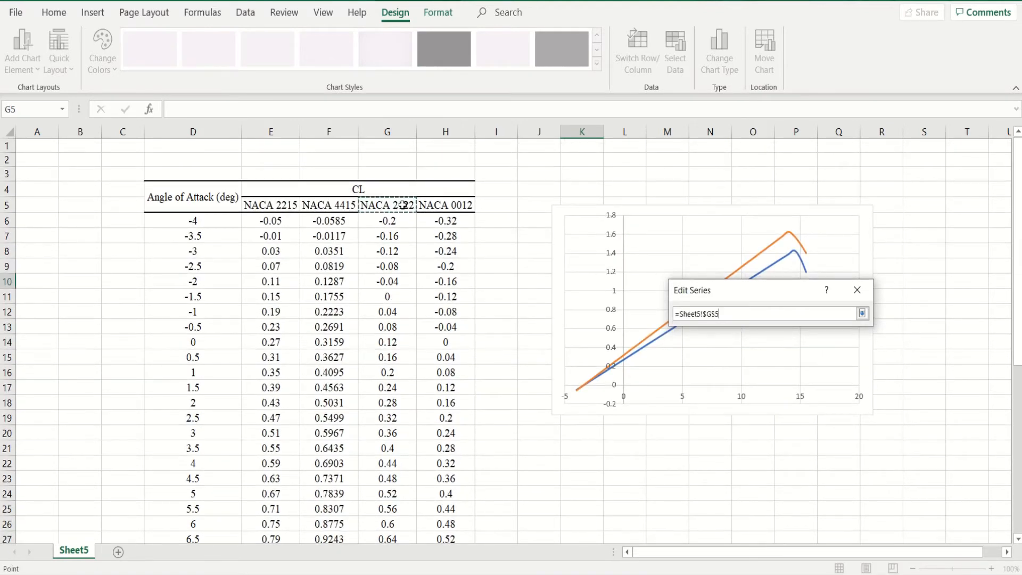
click(862, 316)
- Set the NACA 2122 series' X values to the angles of attack in D6:D45
click(800, 357)
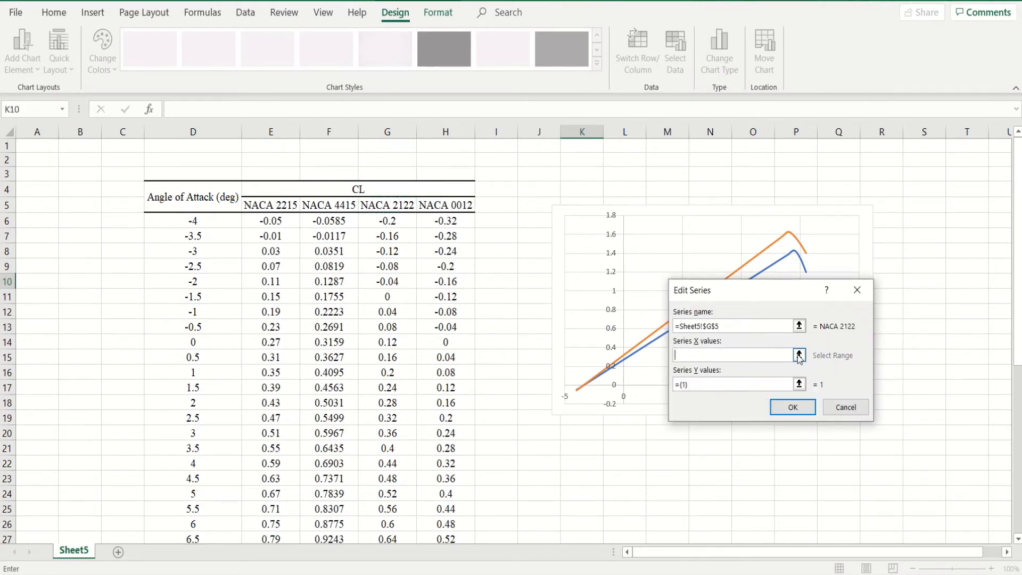
click(800, 355)
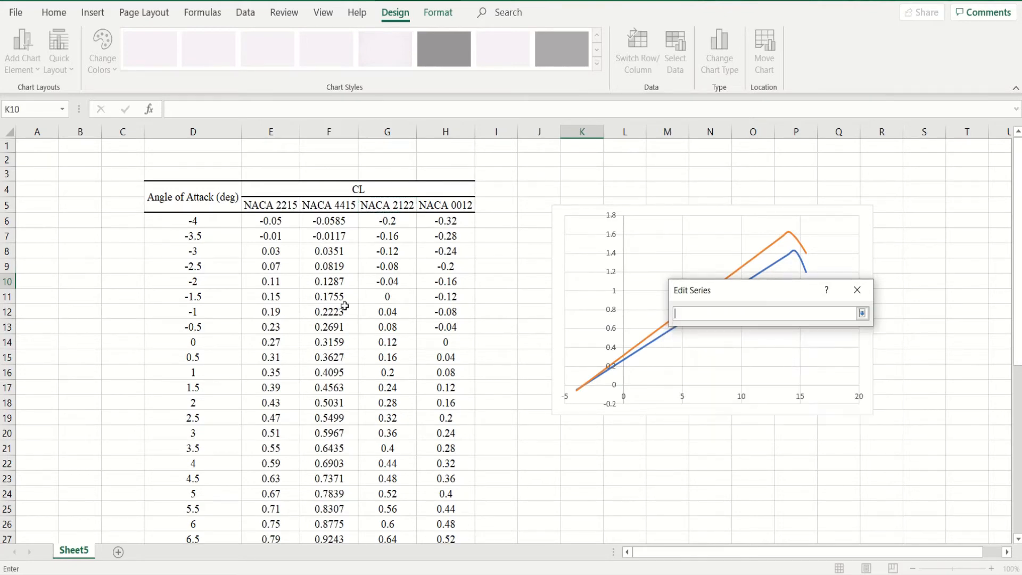
click(212, 223)
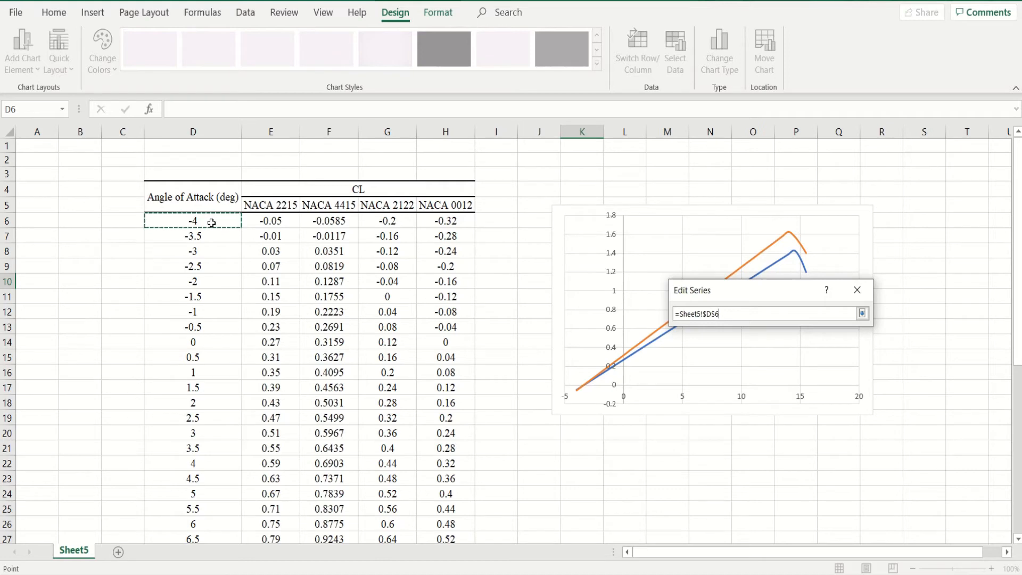
text(:$D$45)
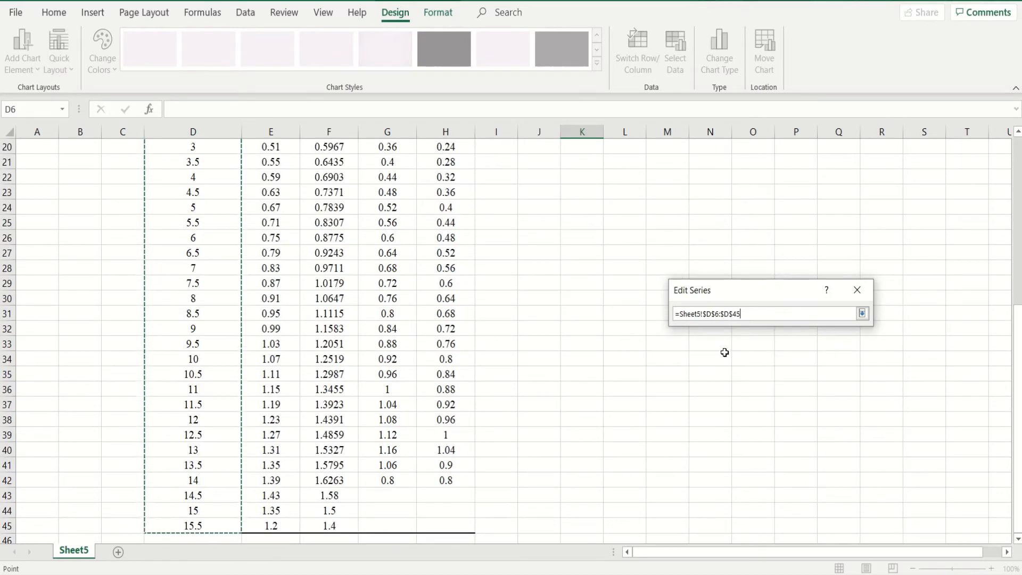
click(861, 315)
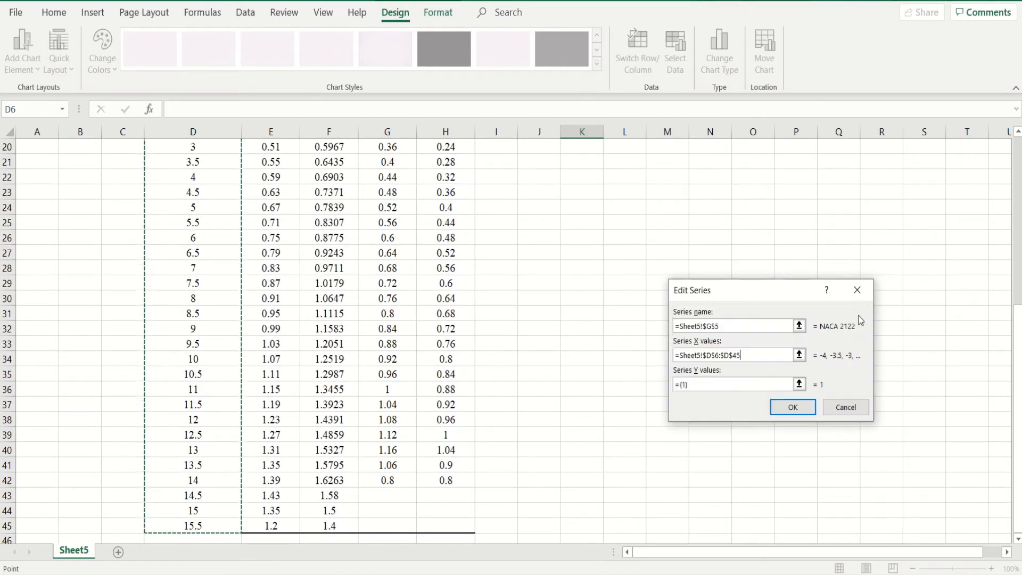
- Set the NACA 2122 series' Y values to G6:G42 and accept the series
click(805, 385)
scroll(589, 384, up, 6)
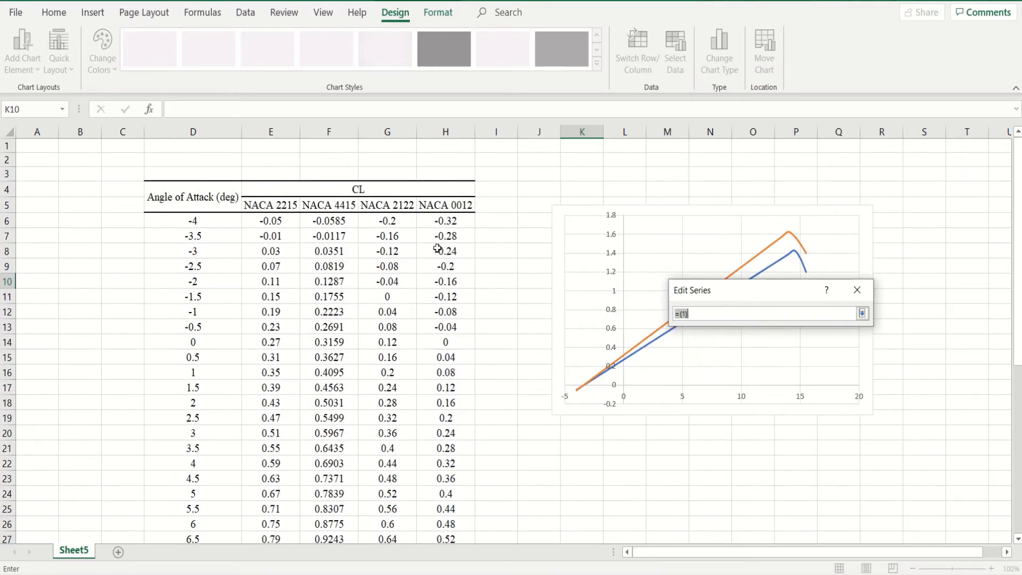
click(399, 221)
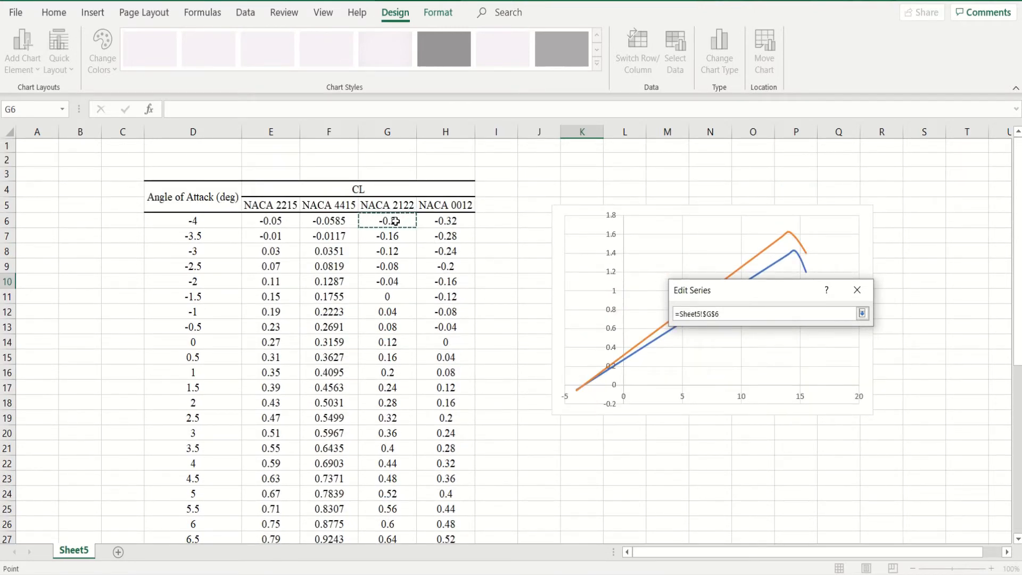
key(ctrl+shift+Down)
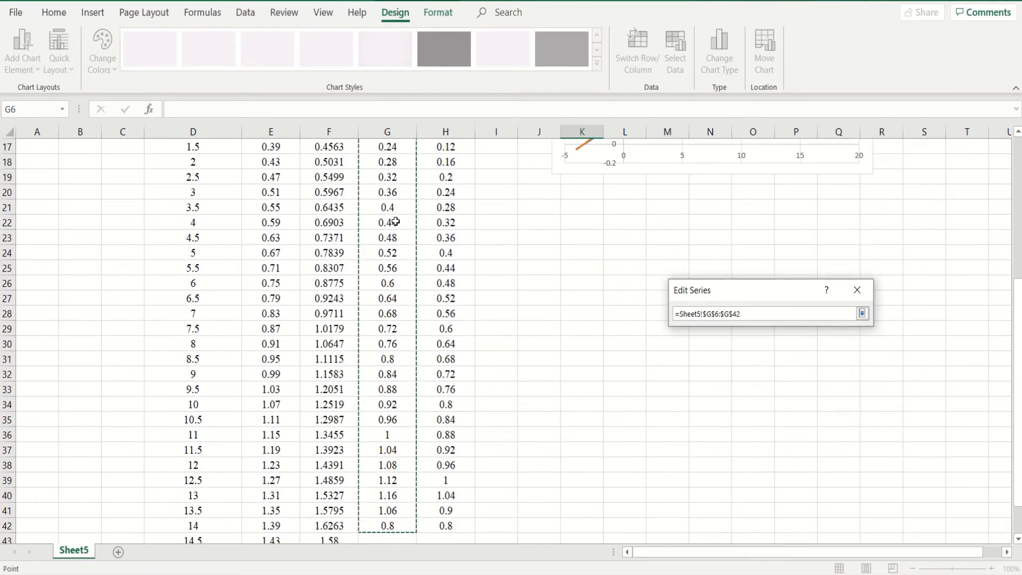
click(863, 314)
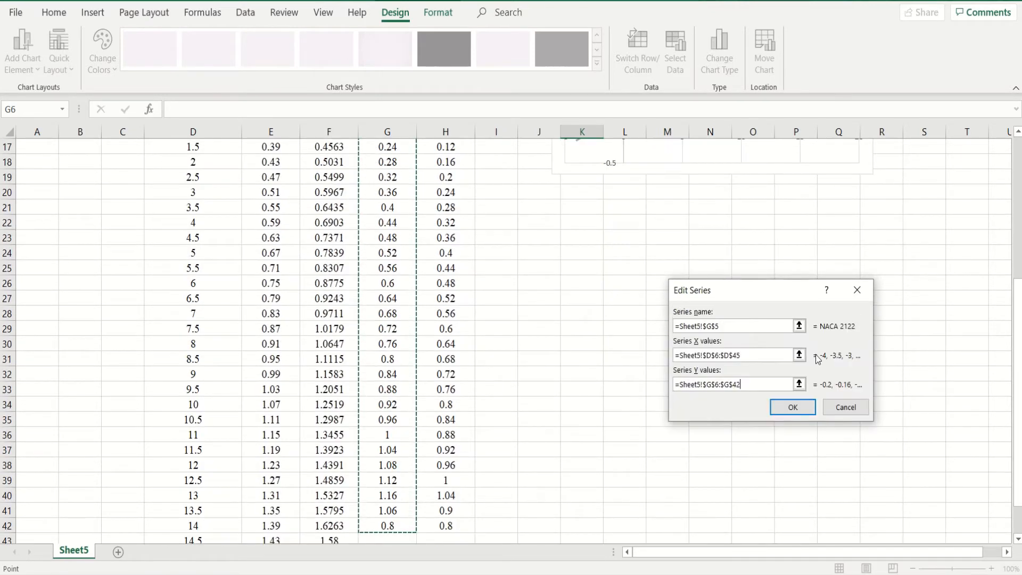
click(799, 407)
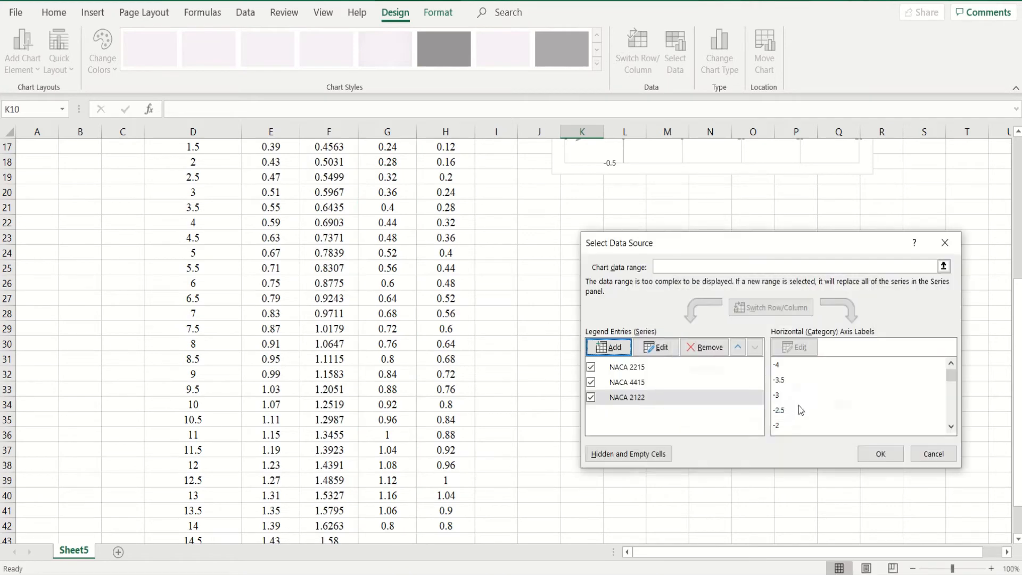
- Add a fourth data series and name it NACA 0012 as plain text
click(612, 349)
click(778, 327)
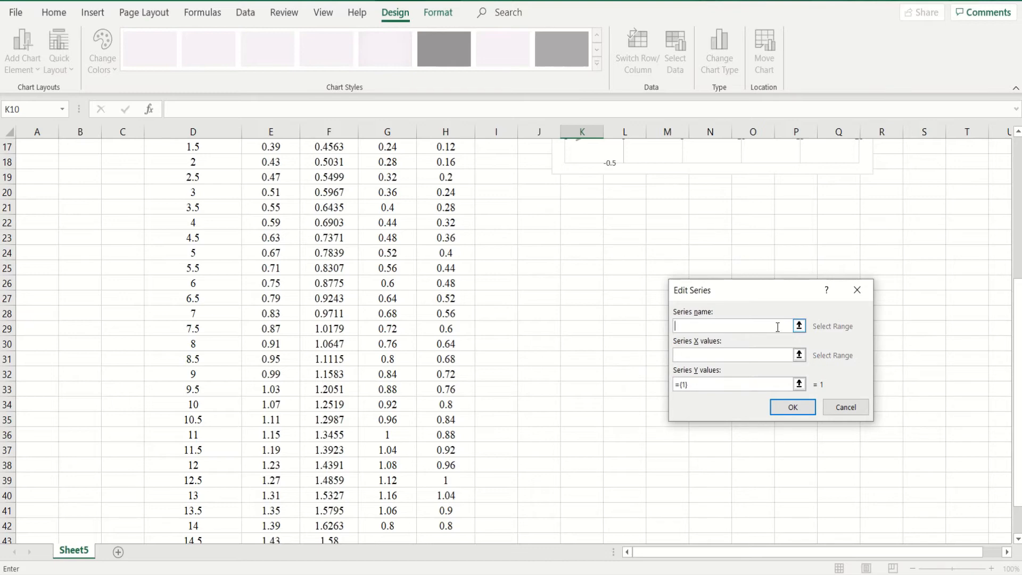
text(NACA 0012)
- Set the NACA 0012 series' X values to the angles of attack in D6:D45
click(800, 355)
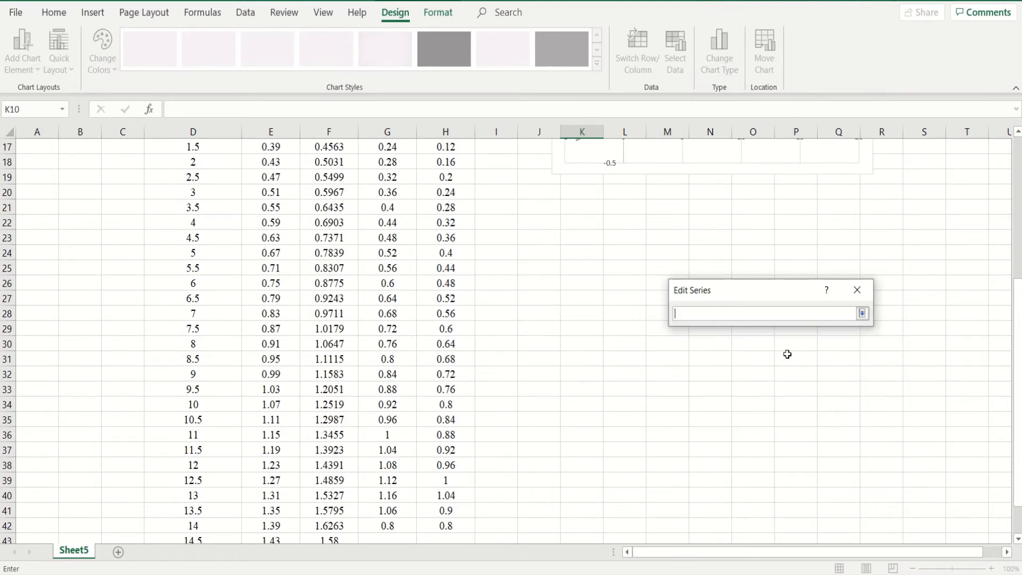
scroll(570, 385, up, 1)
scroll(570, 385, up, 4)
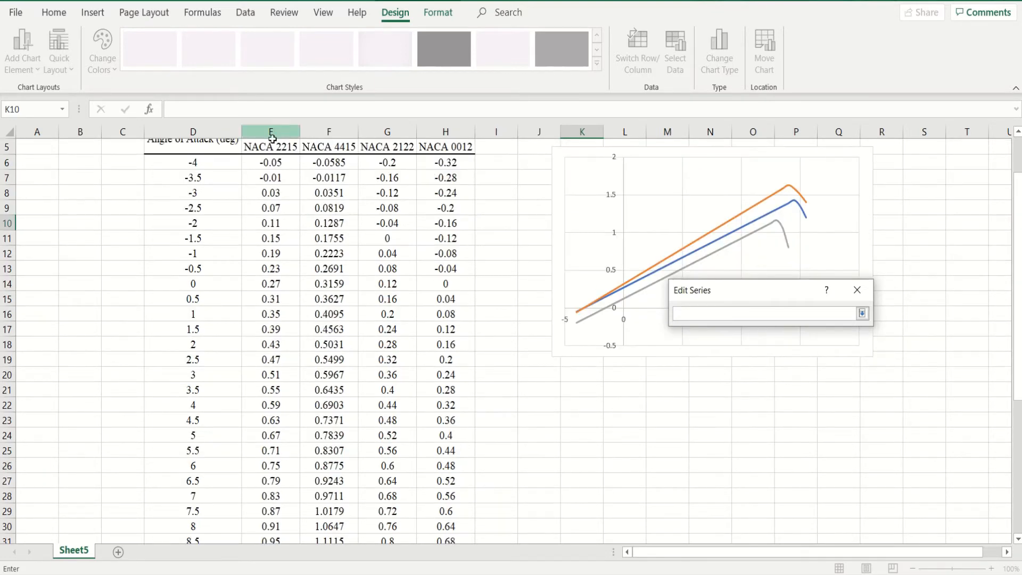
click(219, 164)
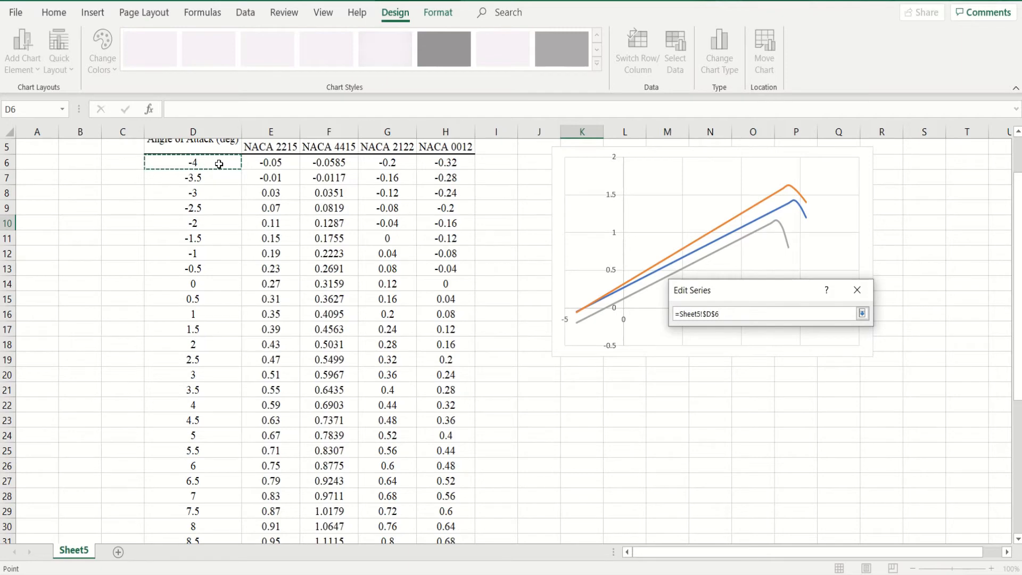
key(ctrl+shift+Down)
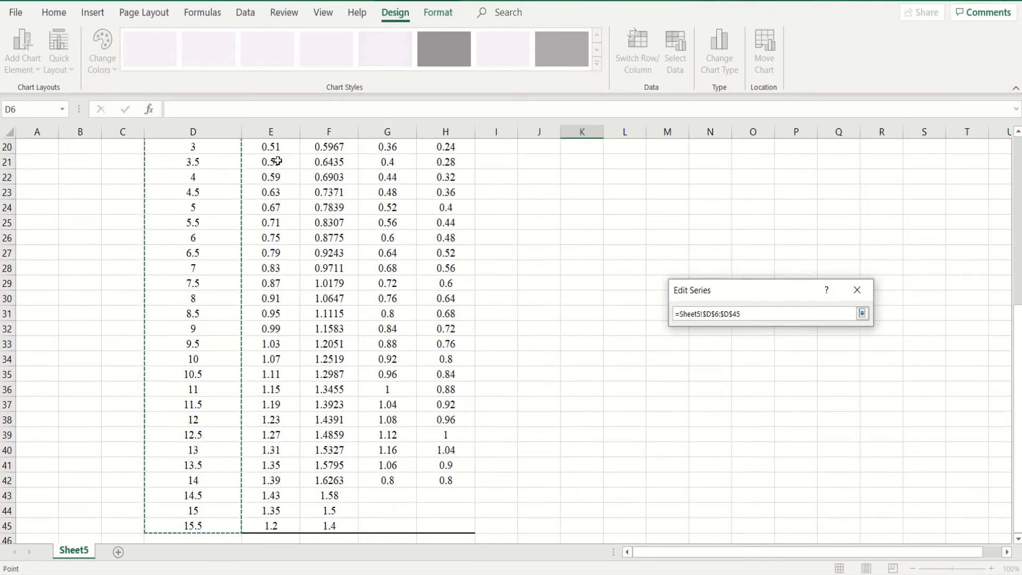
click(862, 314)
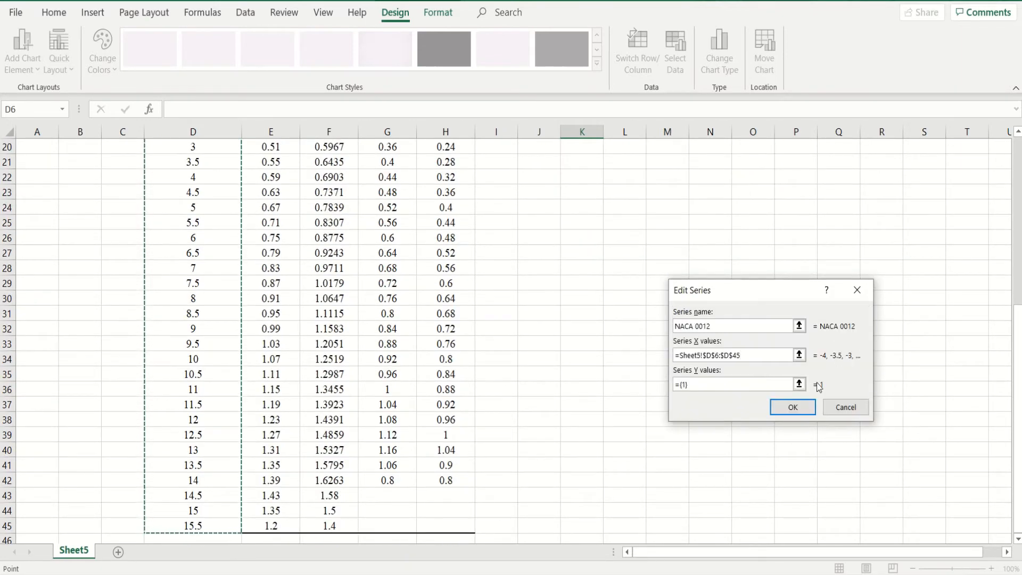
- Set the NACA 0012 series' Y values to H6:H42, then accept the series and the chart's data source
click(800, 384)
scroll(511, 415, up, 6)
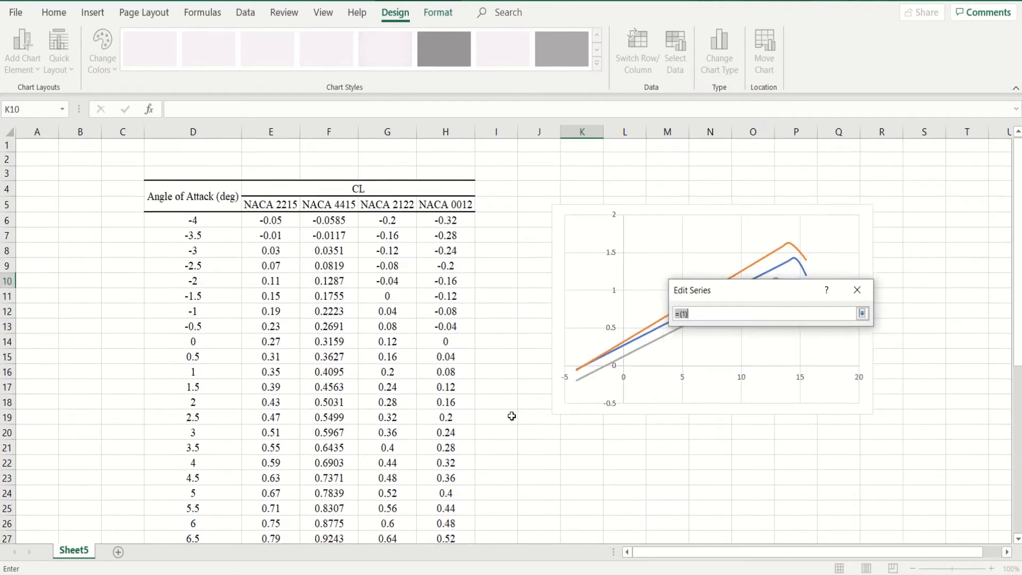
click(451, 223)
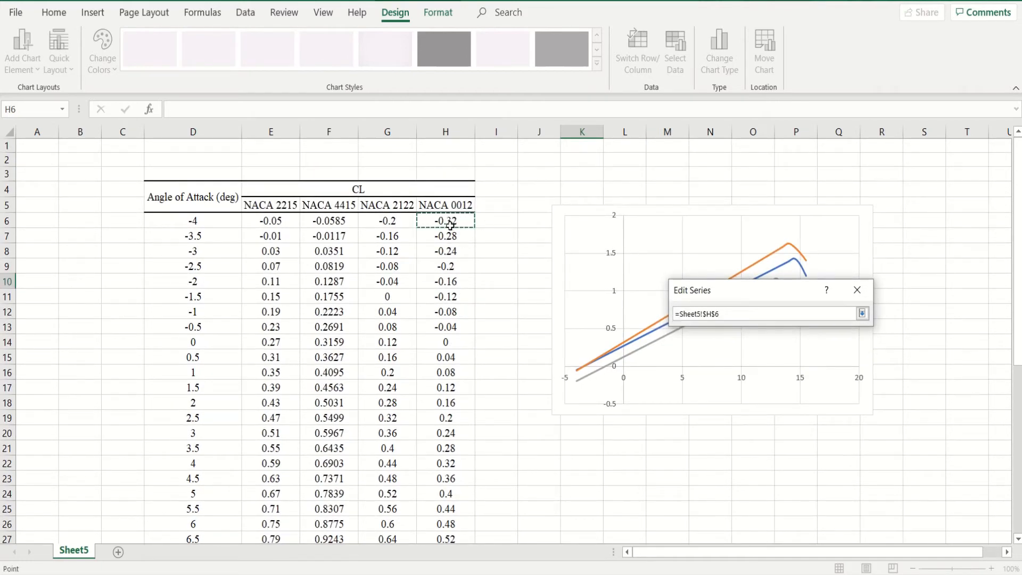
key(ctrl+shift+Down)
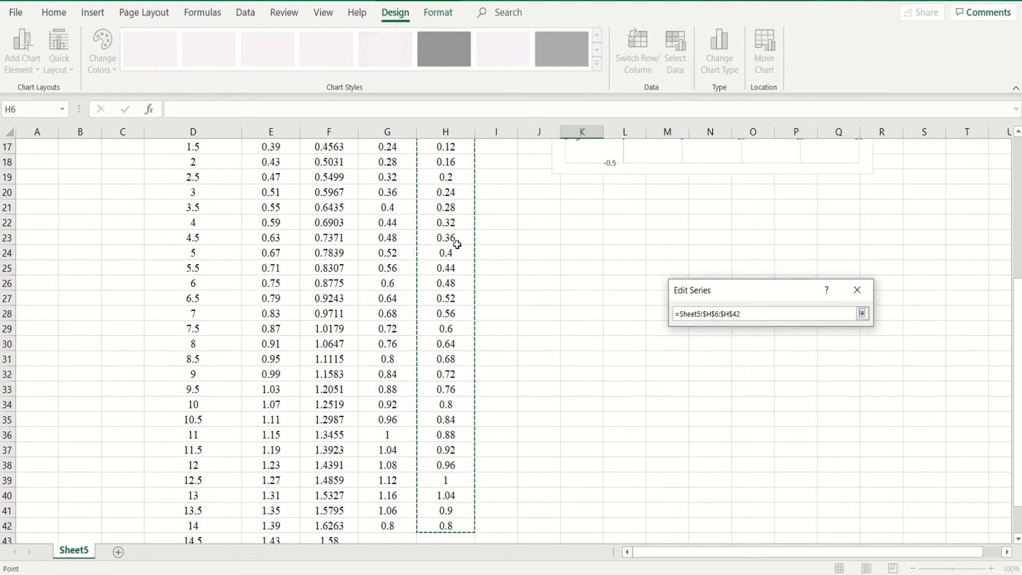
click(863, 313)
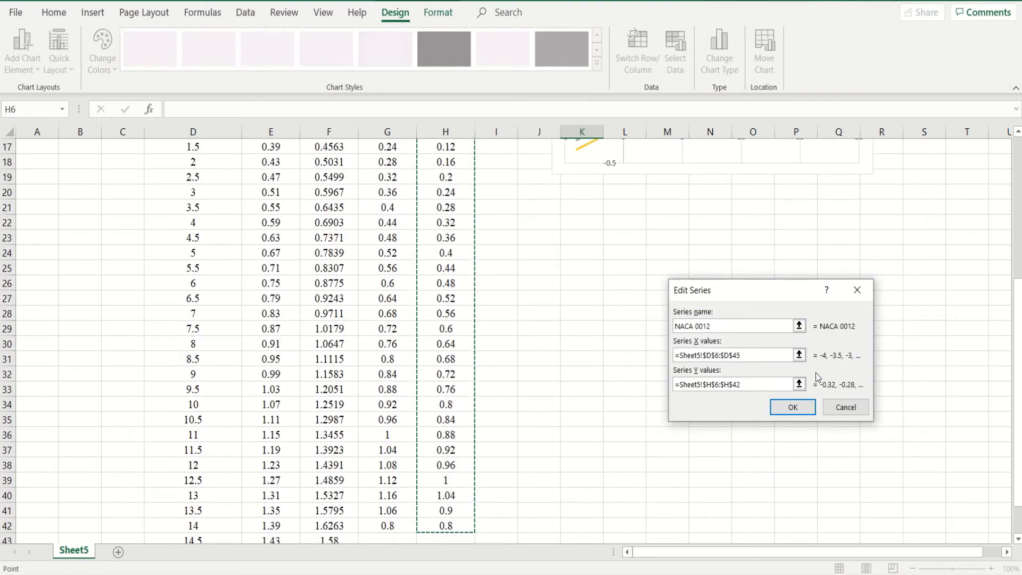
click(802, 408)
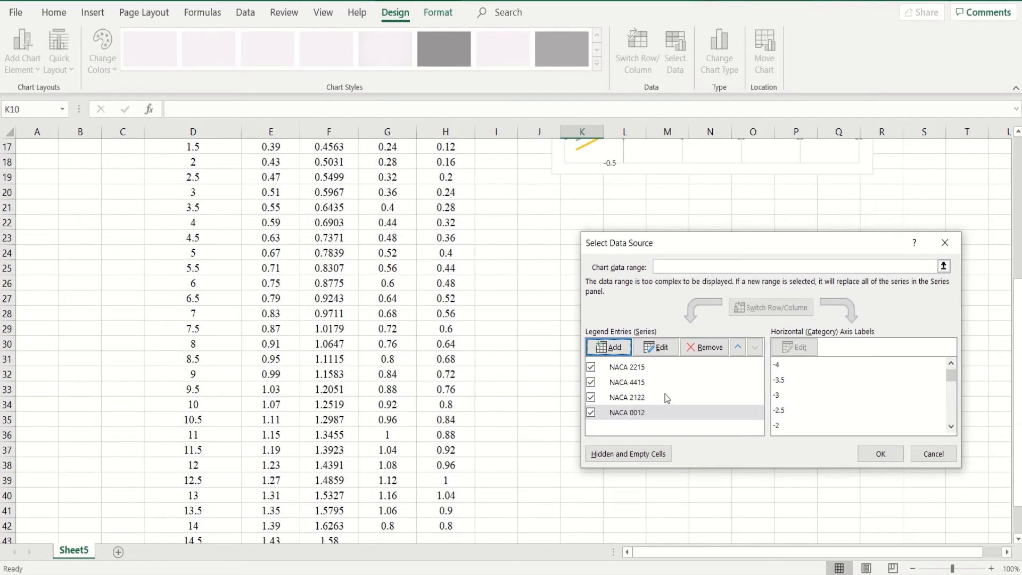
click(879, 454)
scroll(735, 432, up, 6)
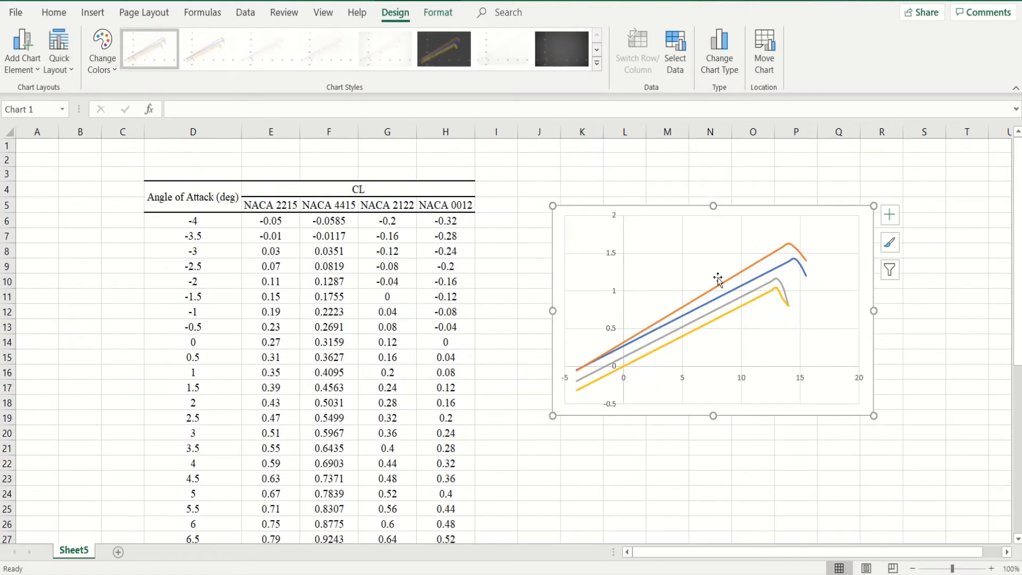
- Add a primary horizontal axis title to the chart reading "Angle of Attack (deg)"
mouse_move(751, 272)
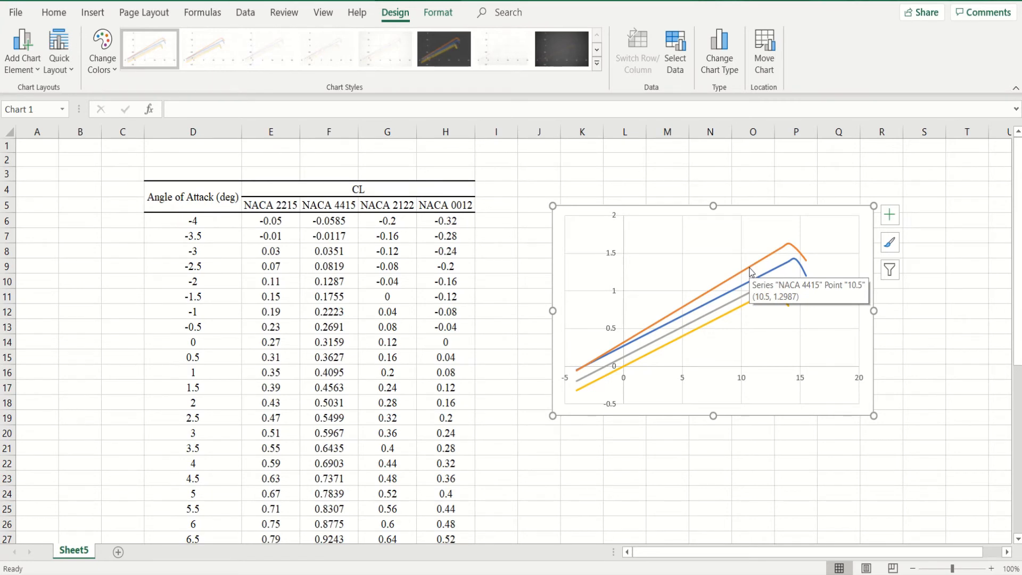
click(758, 388)
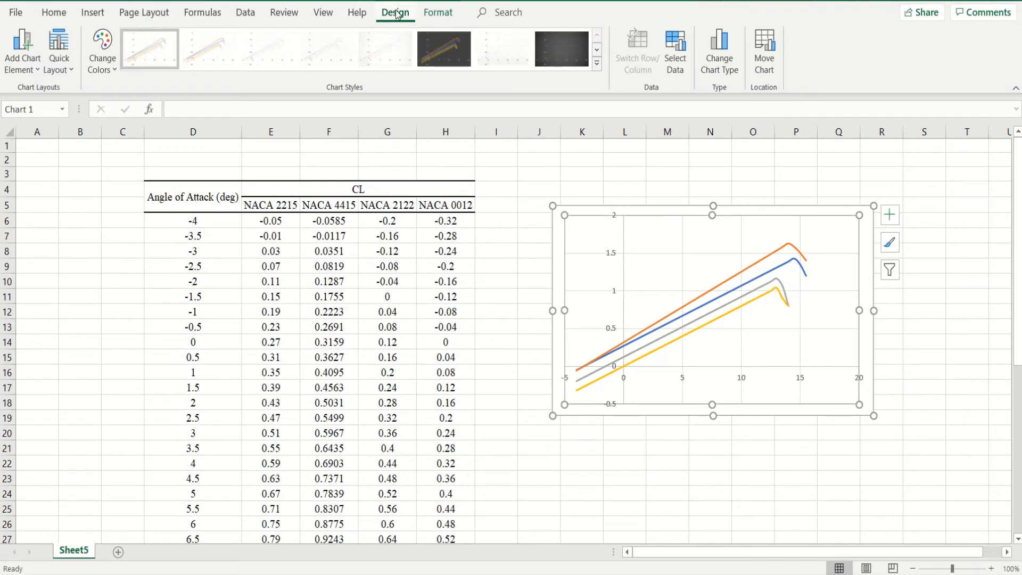
click(29, 72)
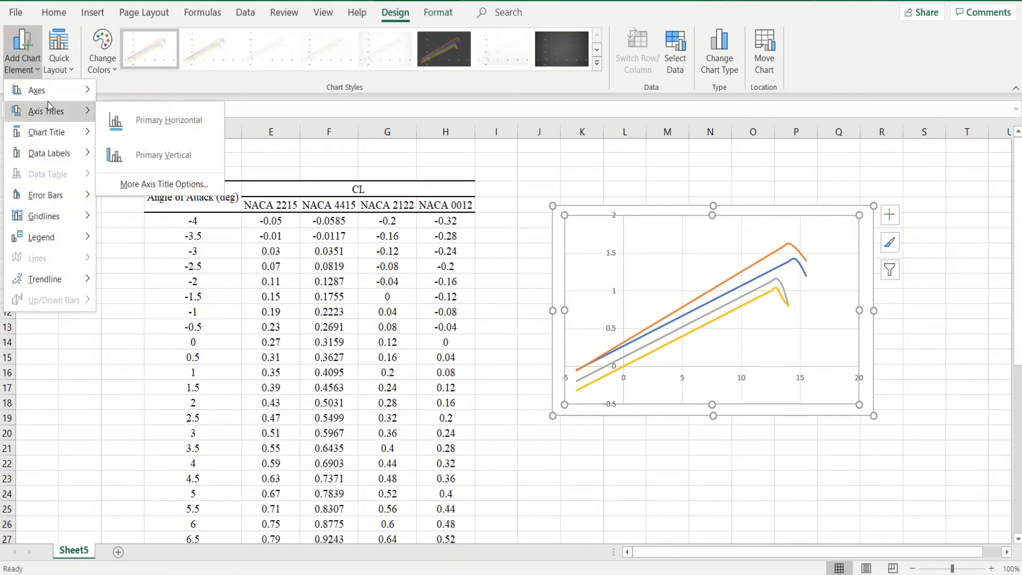
mouse_move(50, 99)
click(158, 124)
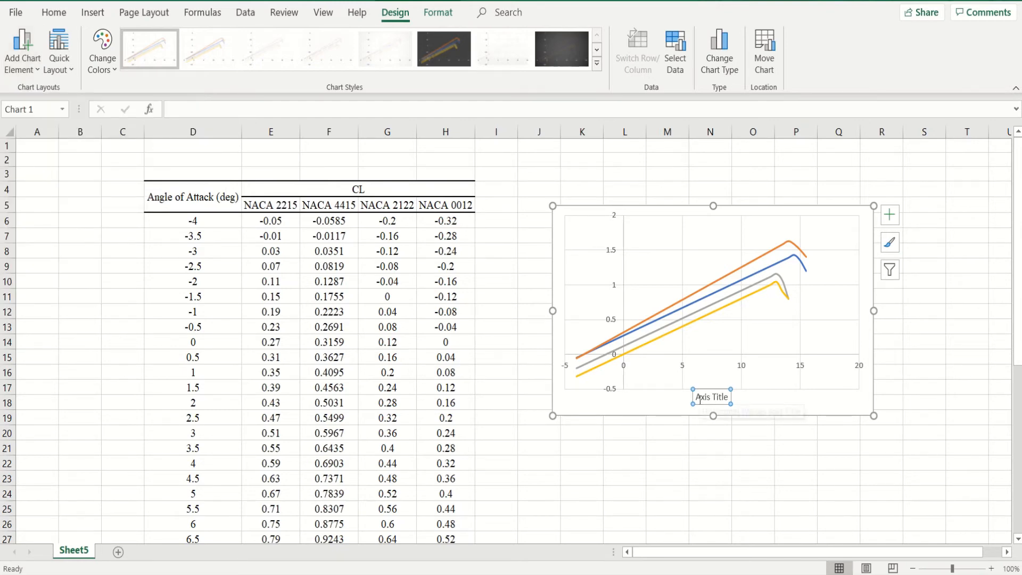
drag(697, 399, 730, 400)
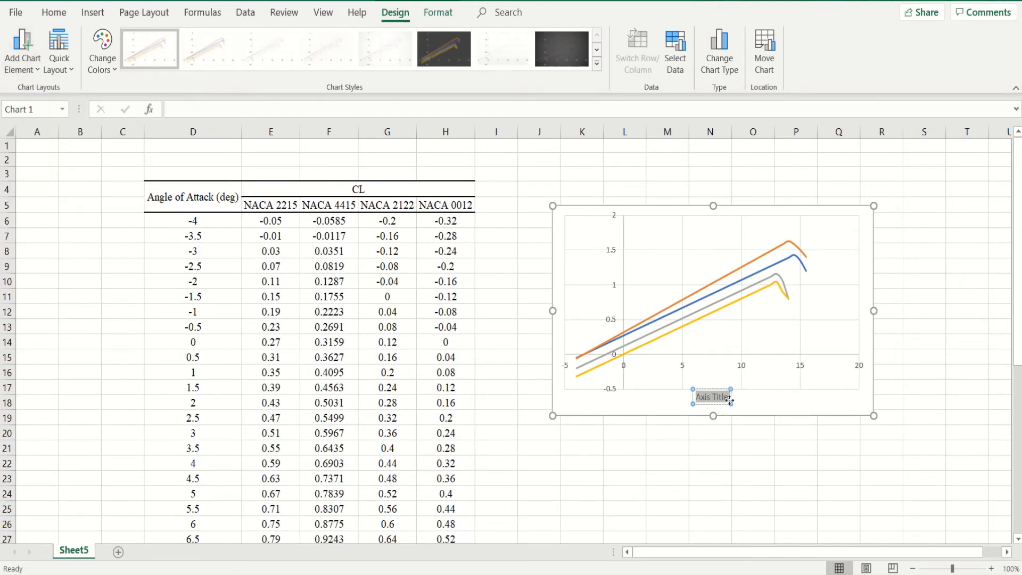
text(Angle of)
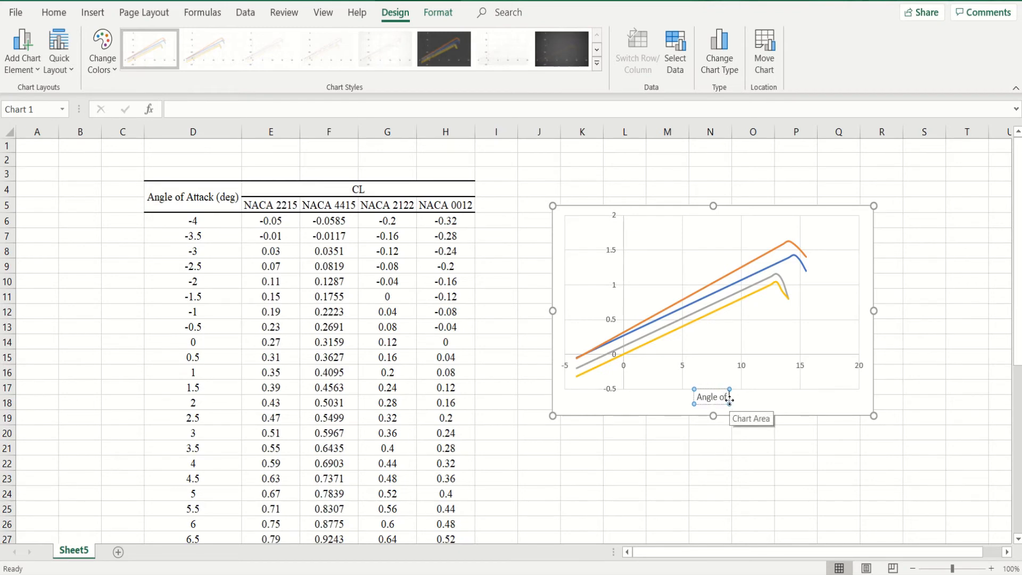
text( Attack)
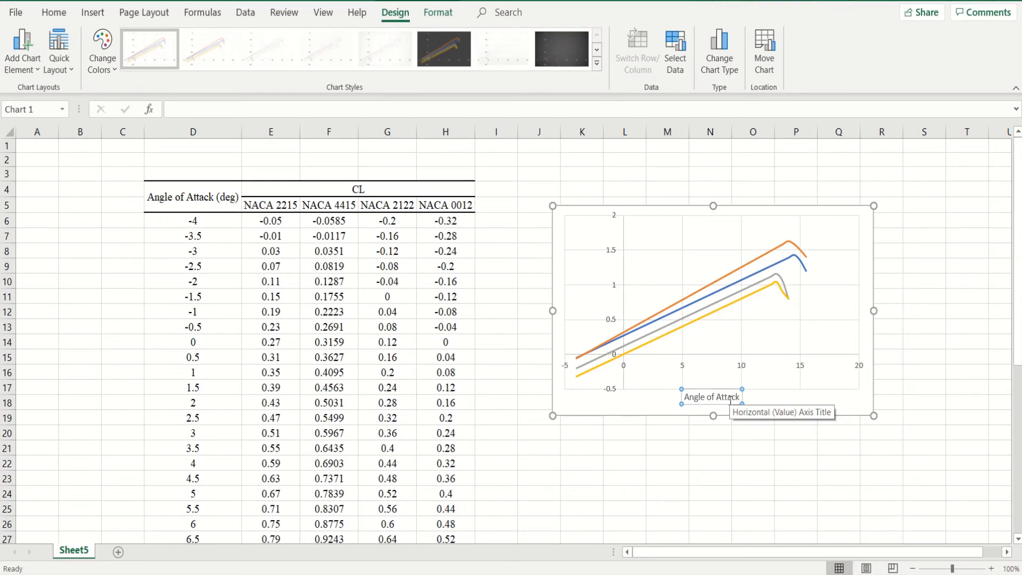
text( (deg)
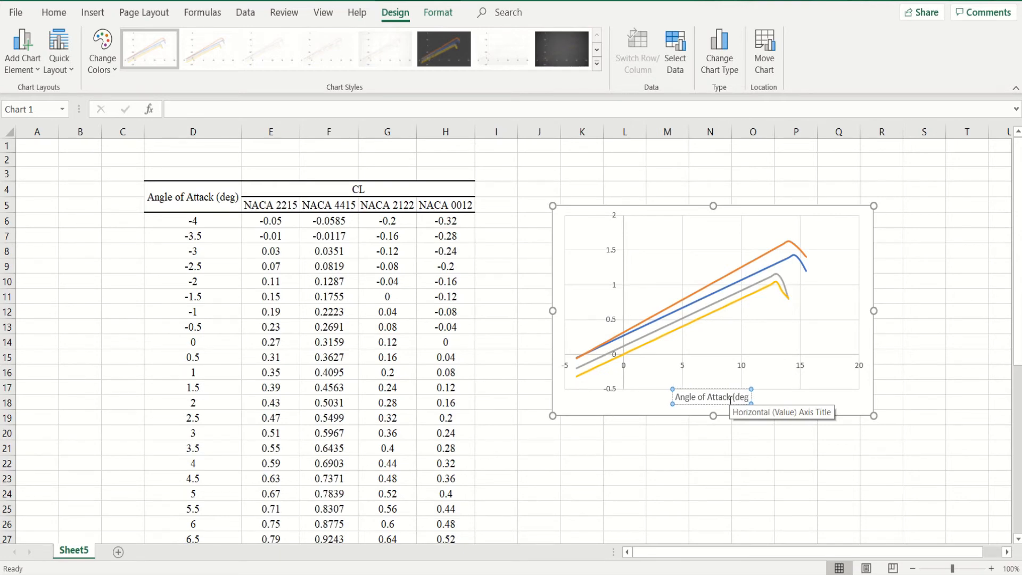
text())
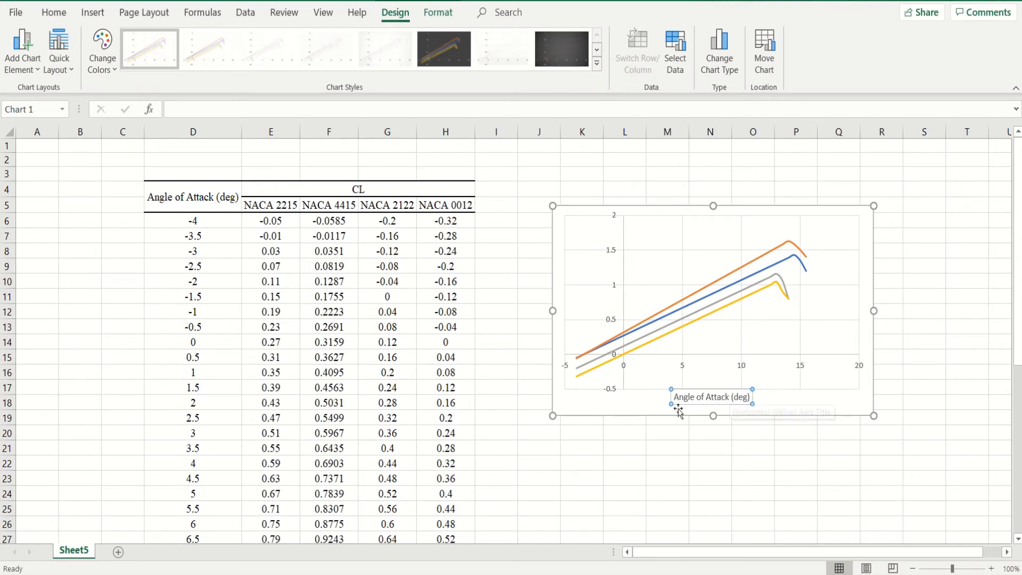
click(779, 404)
- Add a primary vertical axis title to the chart reading "CL"
click(24, 53)
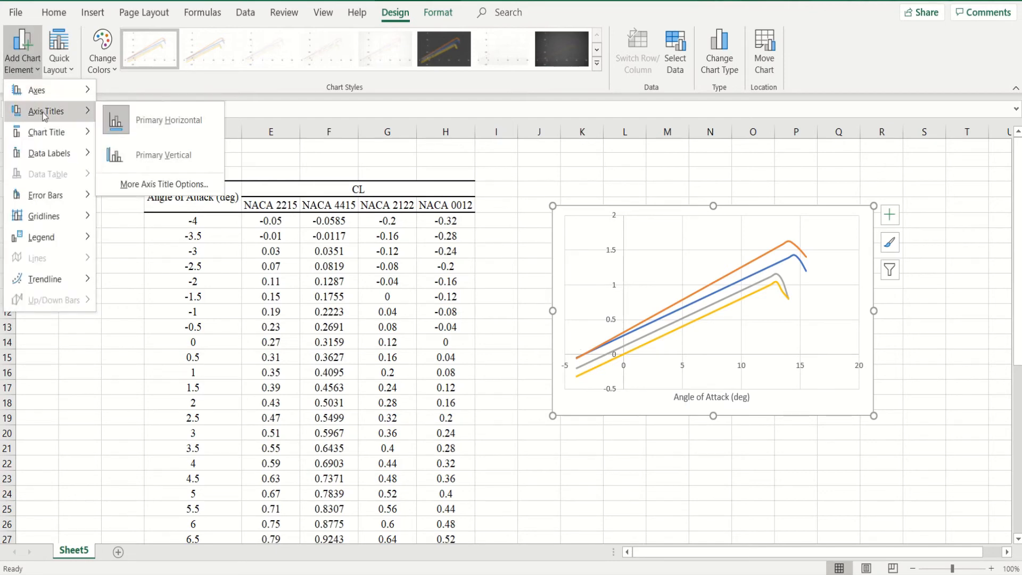
click(148, 156)
drag(569, 283, 567, 325)
text(CL)
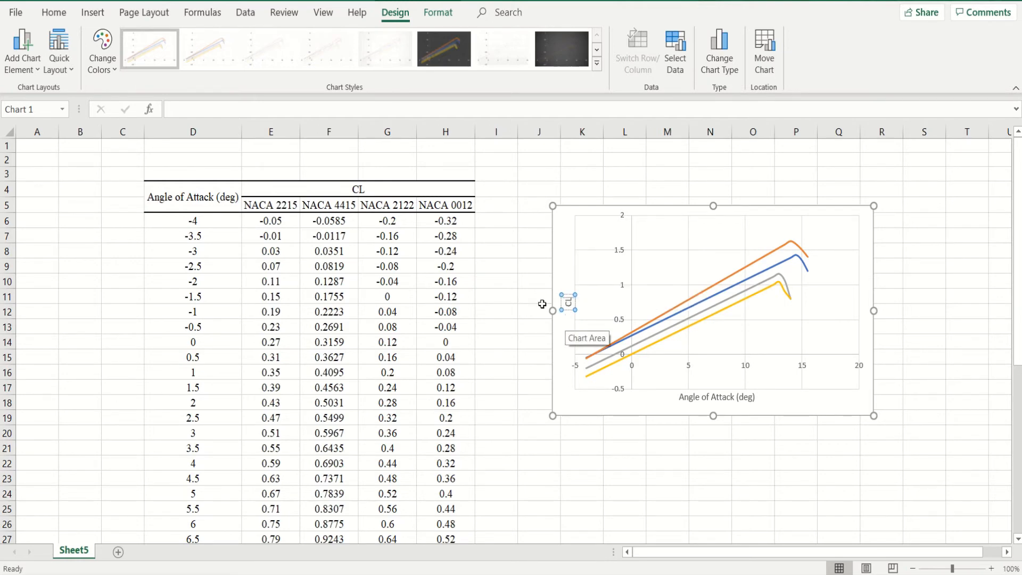
click(570, 343)
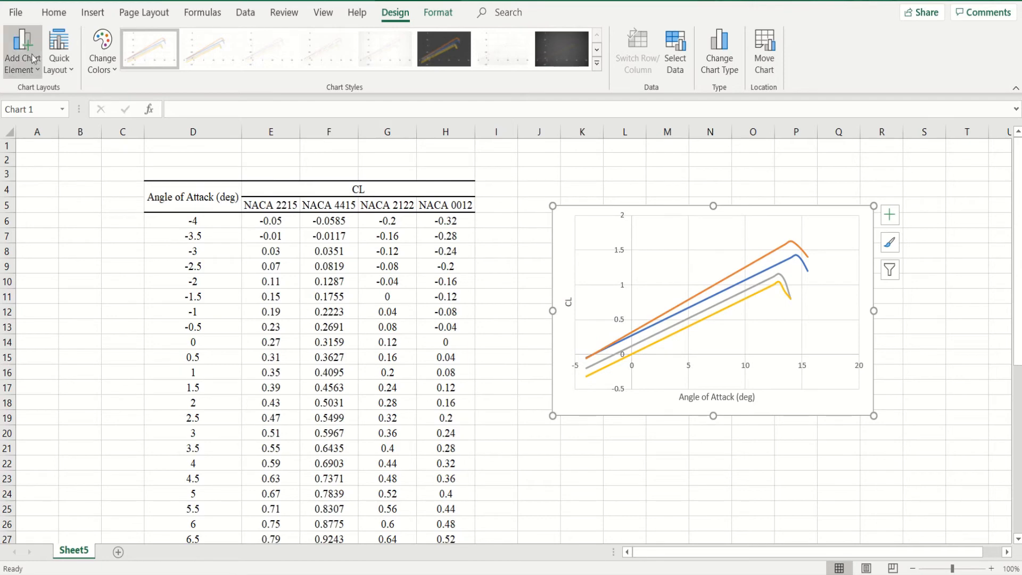
- Add a chart title above the plot reading "CL vs Angle of Attack"
click(36, 71)
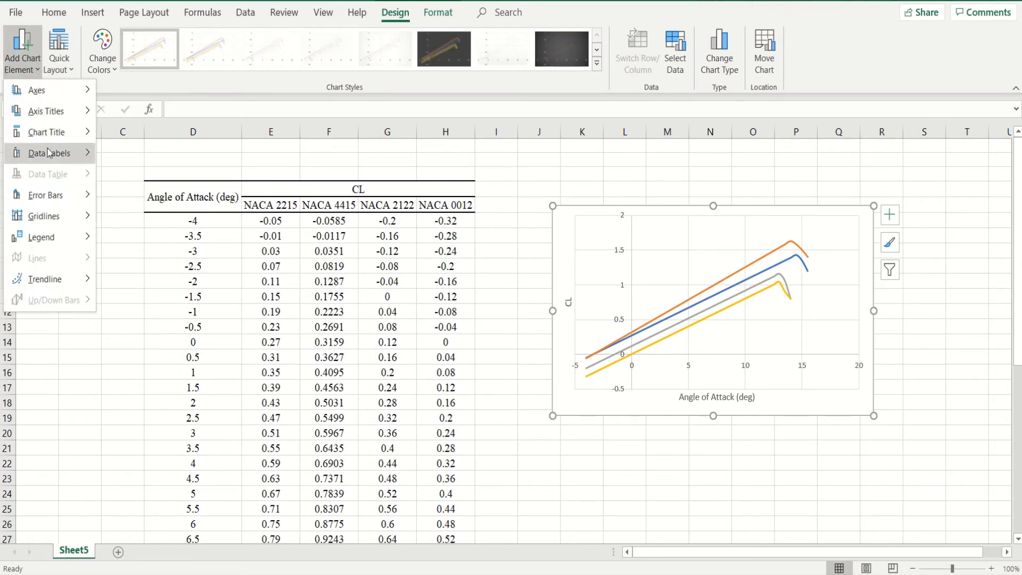
mouse_move(53, 140)
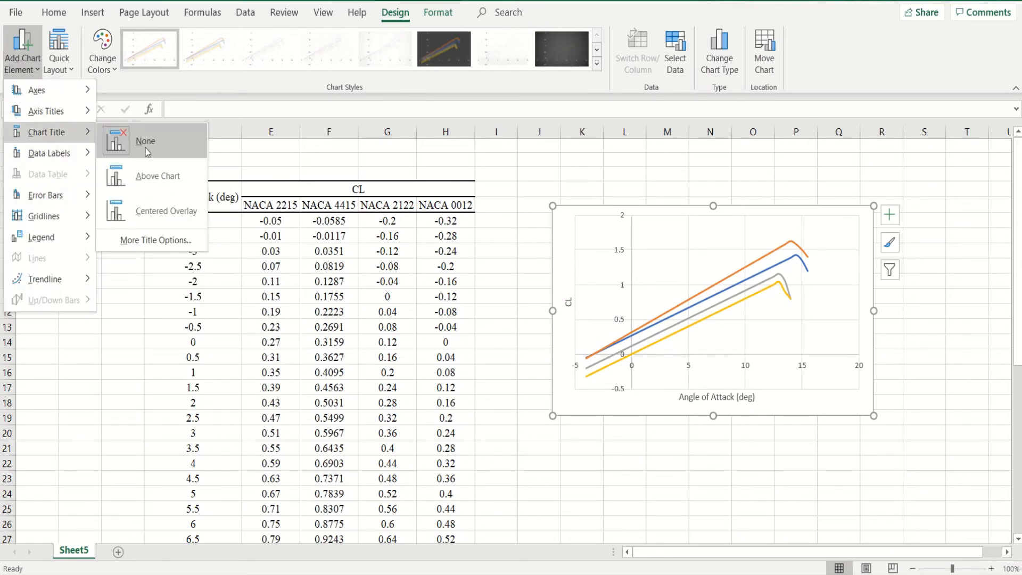
click(143, 173)
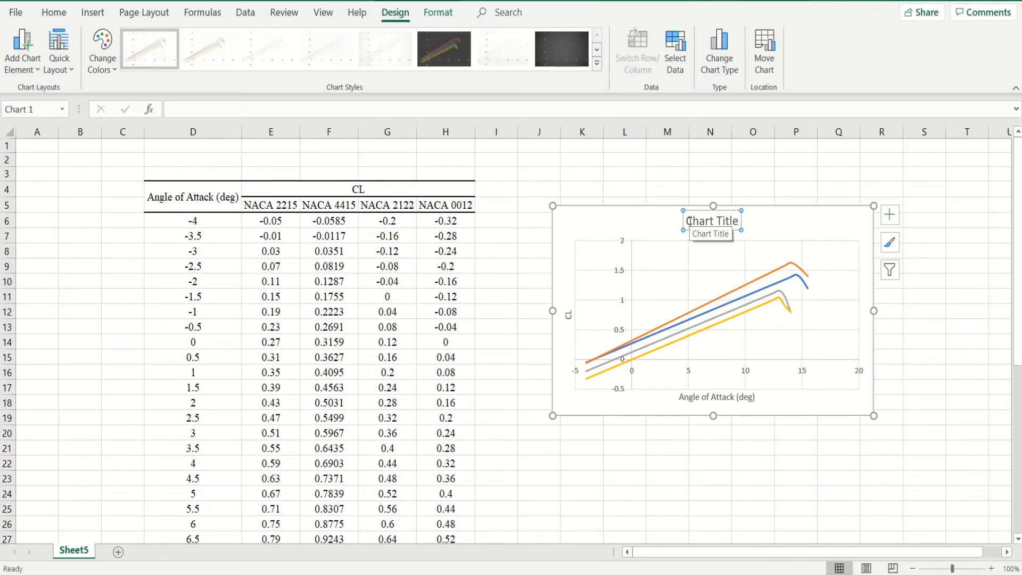
drag(688, 221, 744, 223)
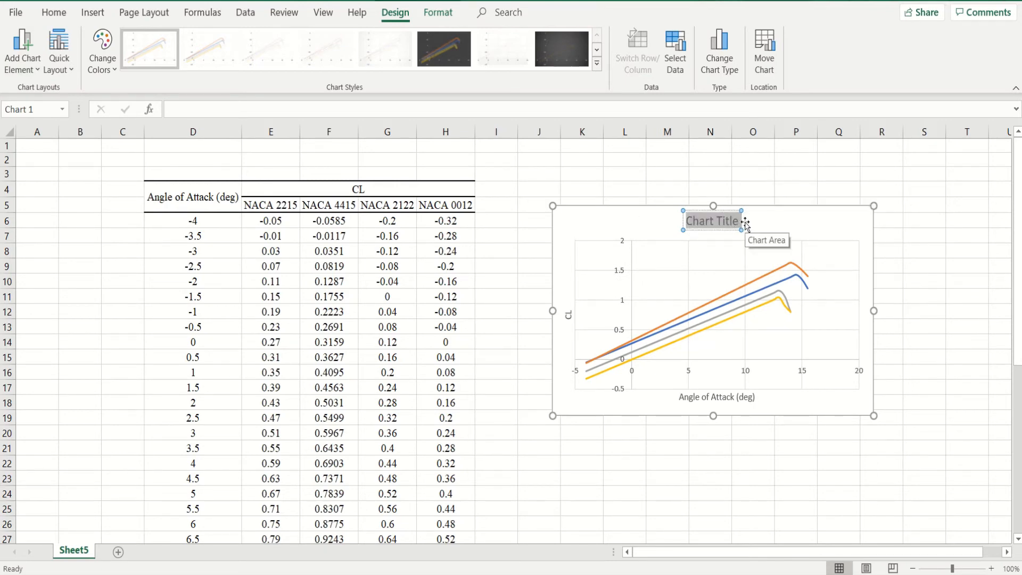
text(CL)
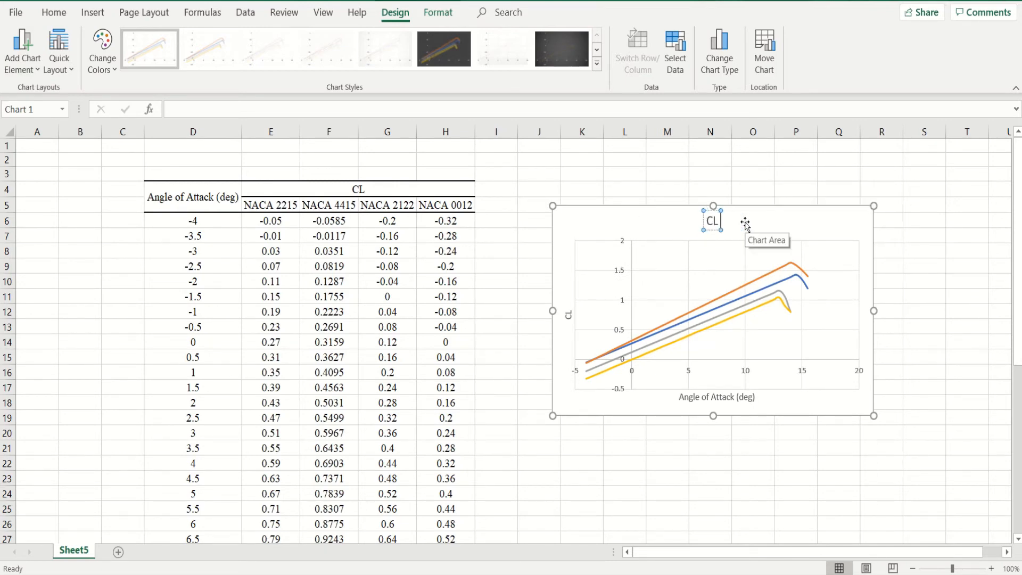
text( vs An)
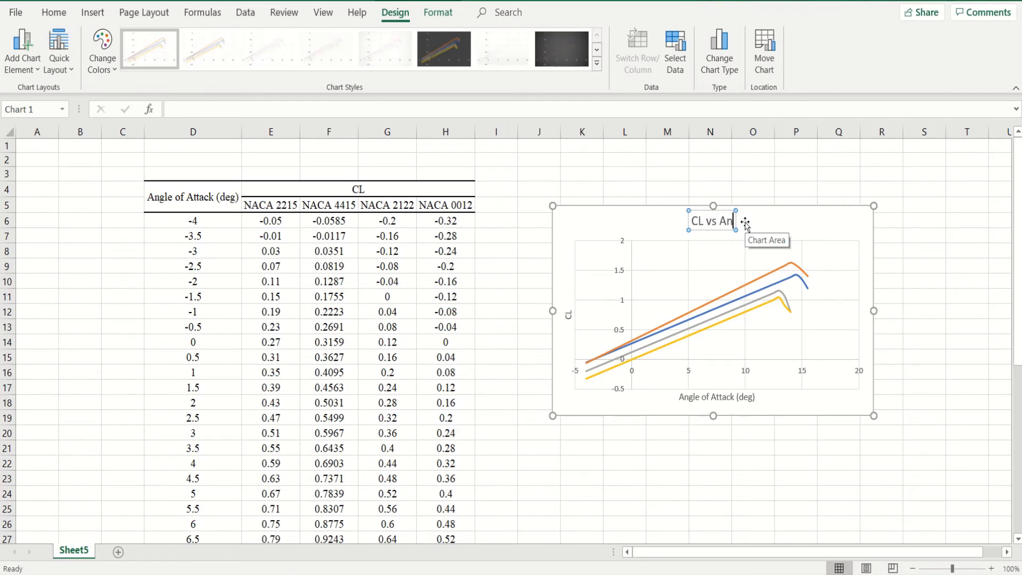
text(gle of A)
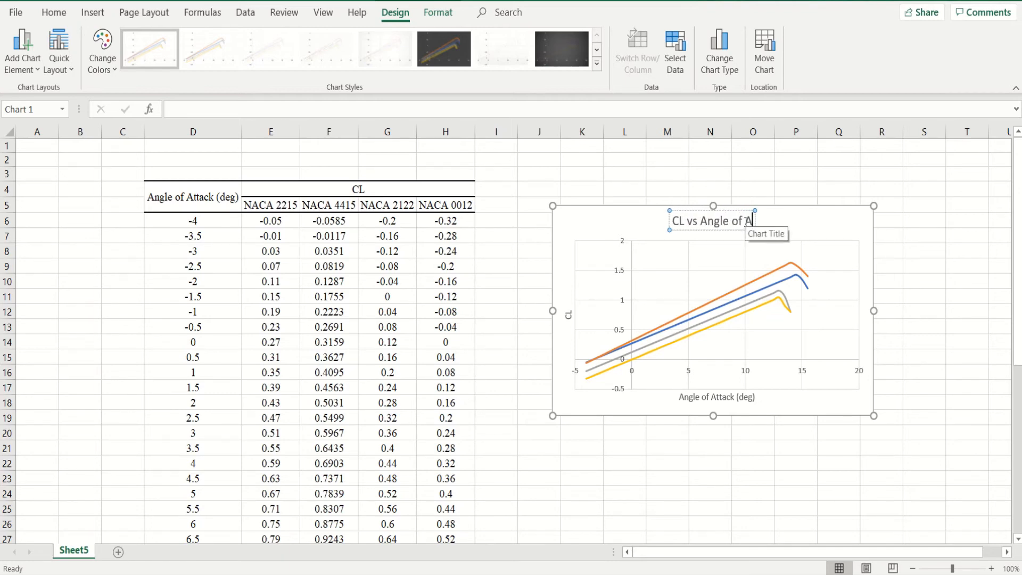
text(ttack)
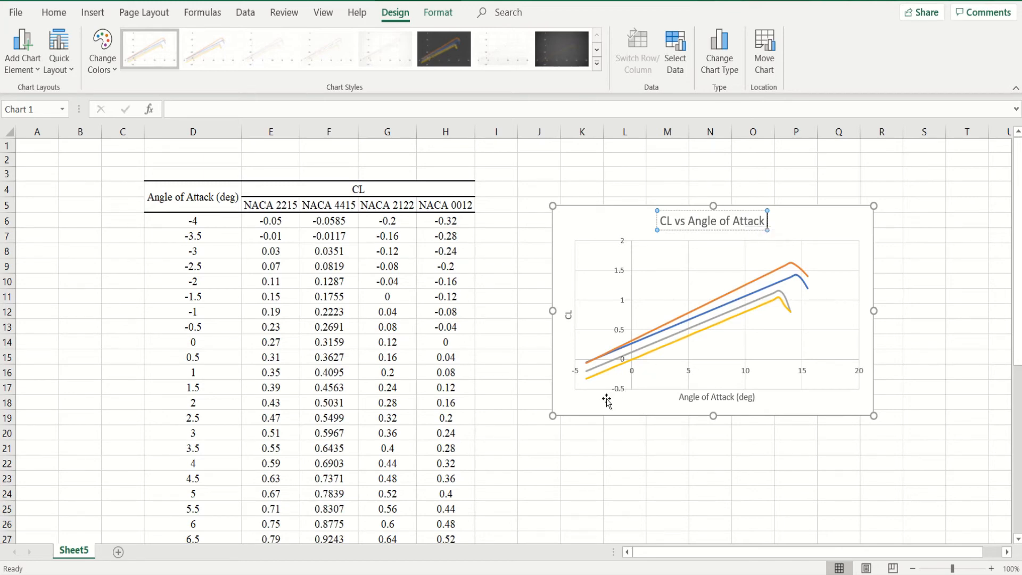
click(565, 242)
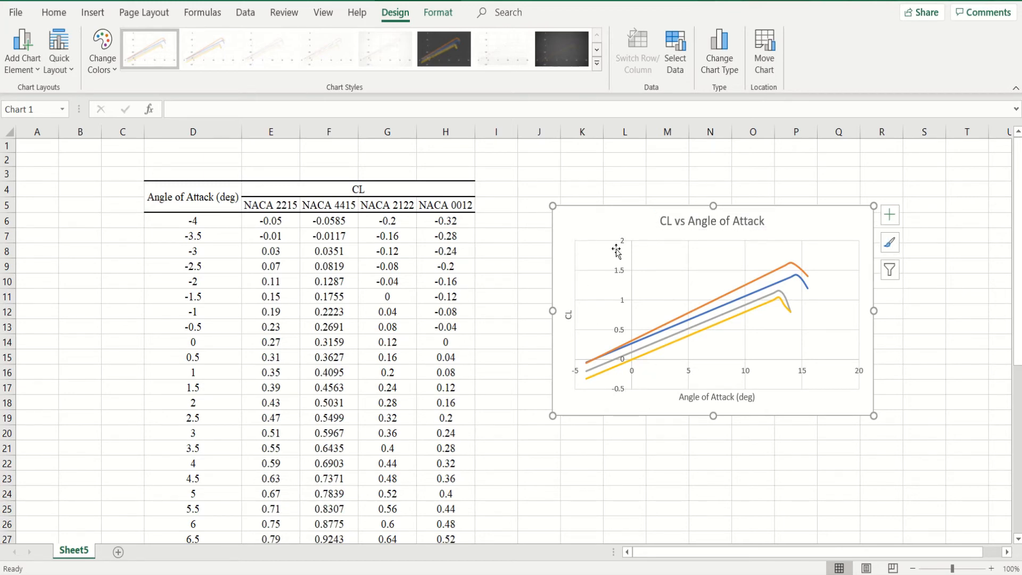
- Set the vertical axis's minimum bound to -0.4 and its major unit to 0.2
click(621, 274)
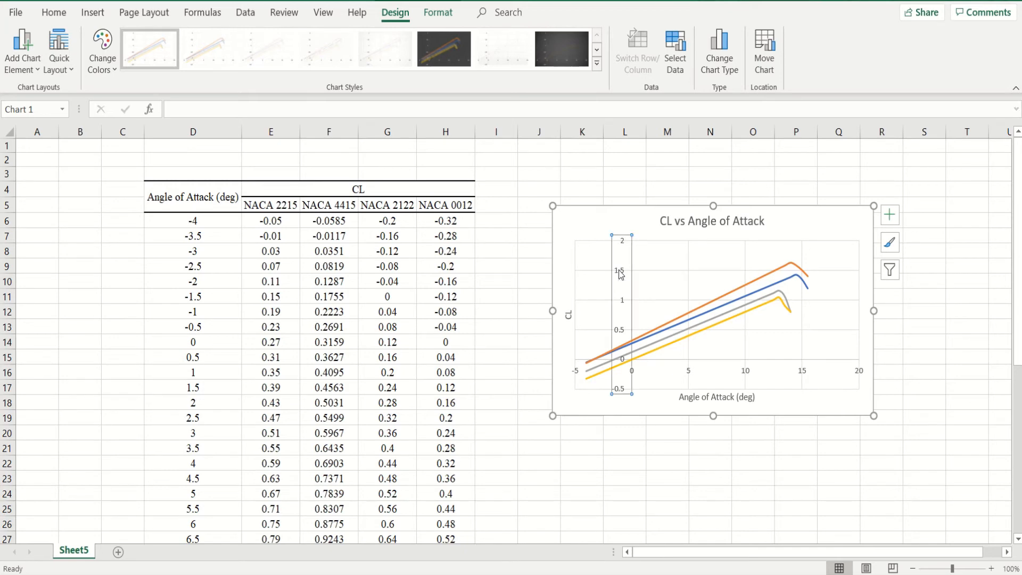
double_click(621, 274)
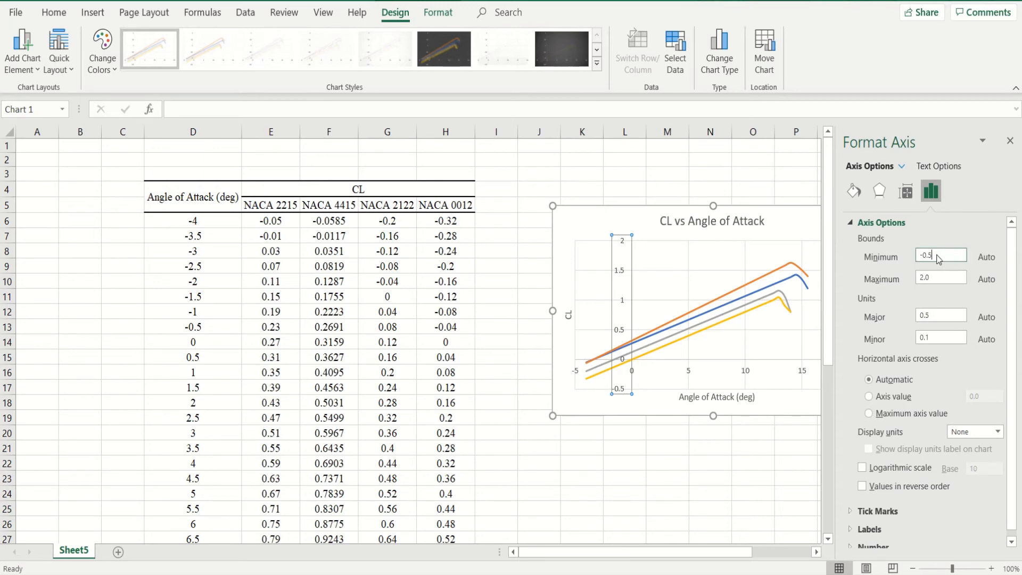
text(4)
click(927, 315)
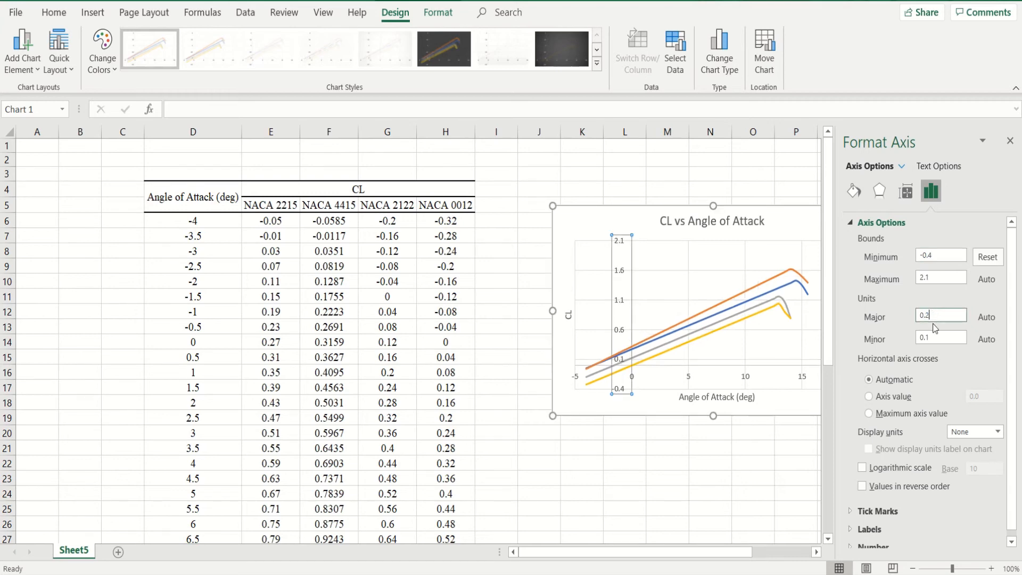
text(2)
key(Tab)
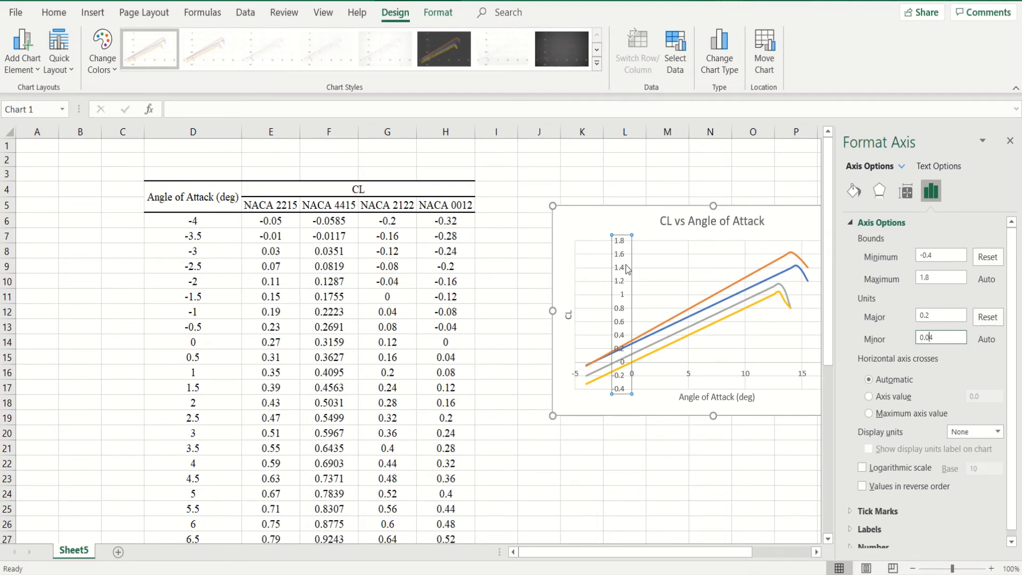
click(690, 378)
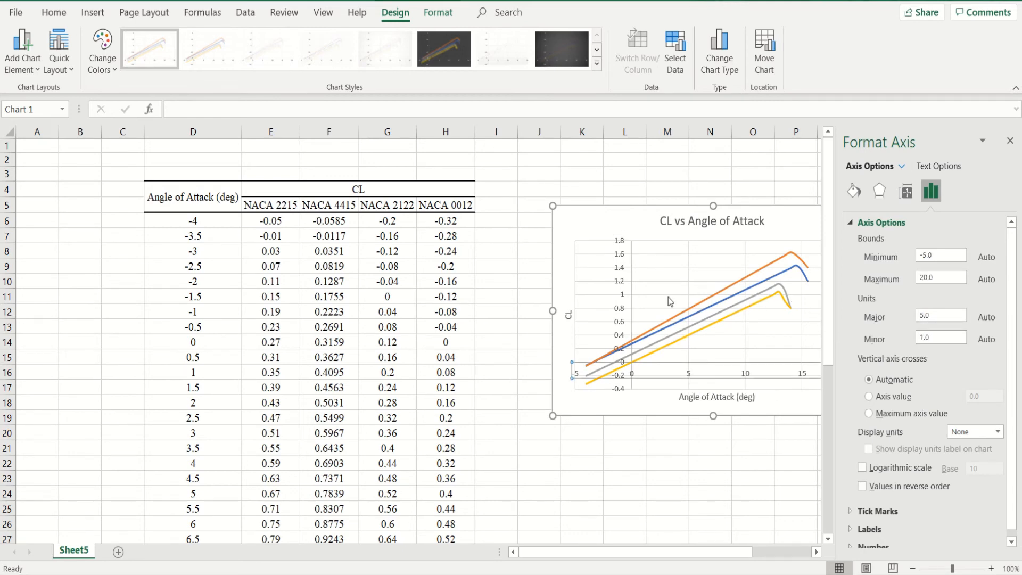
- Format the vertical axis line as a solid black line 1.25 pt wide
click(632, 278)
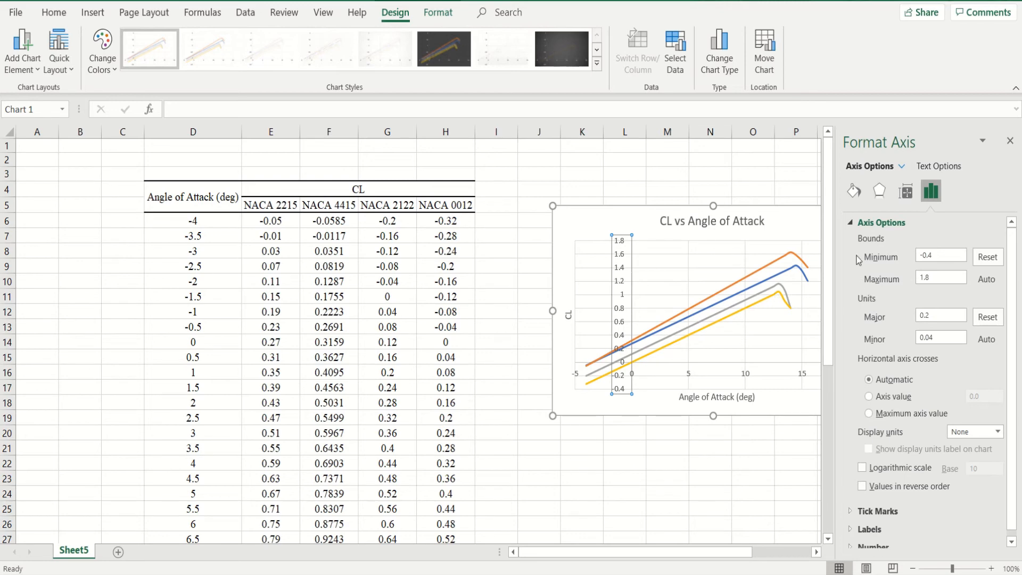
click(855, 200)
click(871, 244)
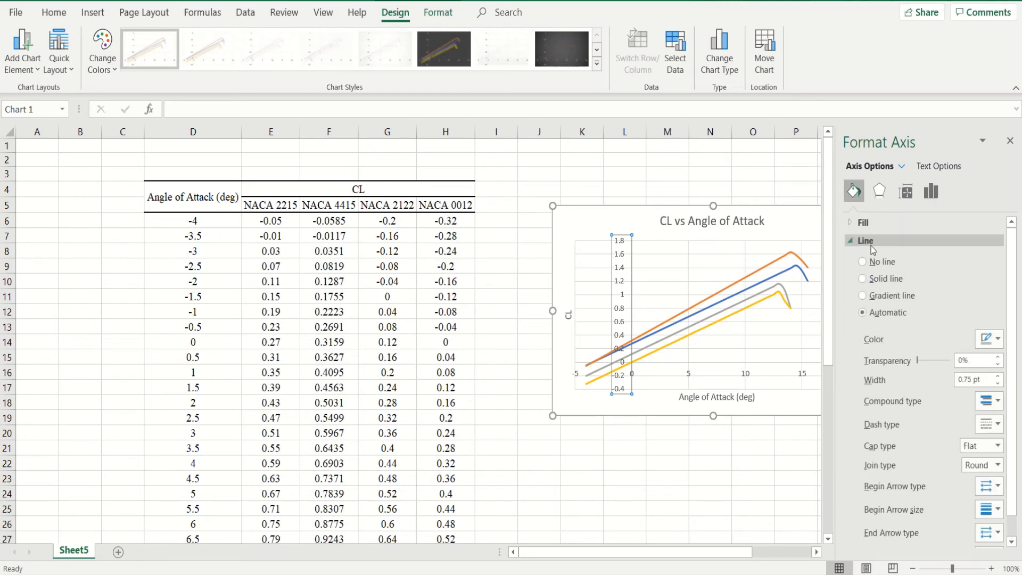
click(895, 279)
click(991, 339)
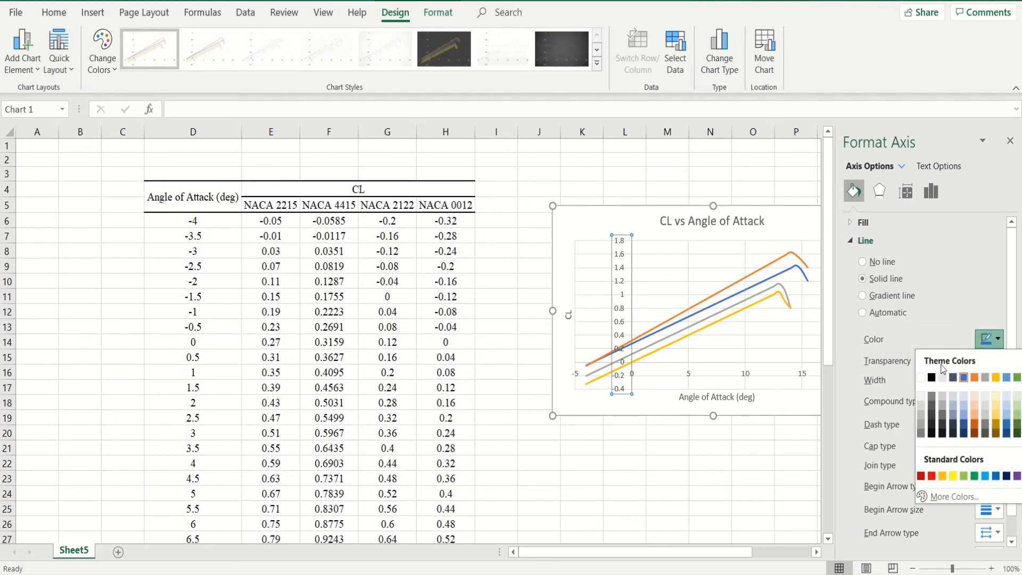
click(931, 377)
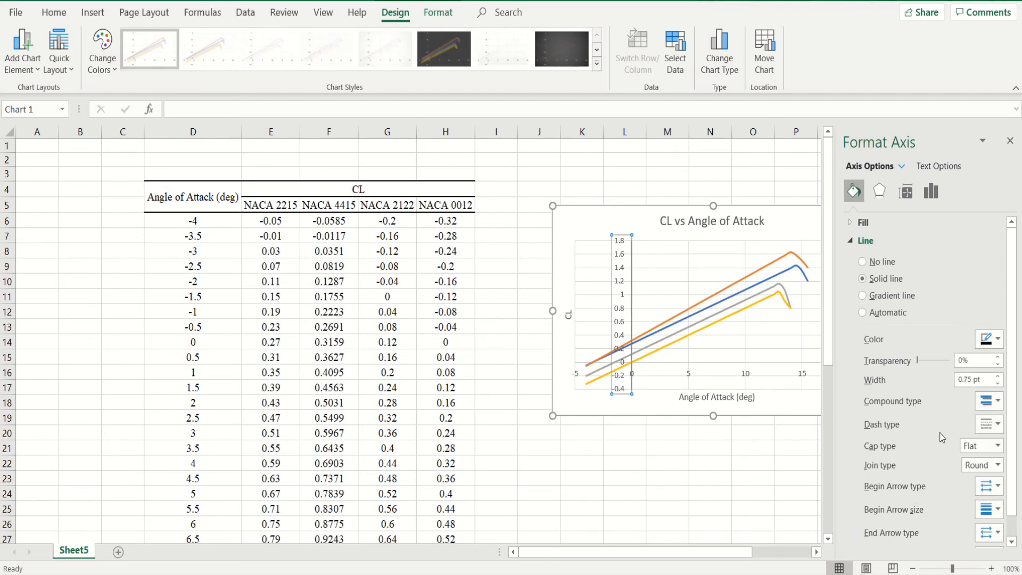
click(998, 377)
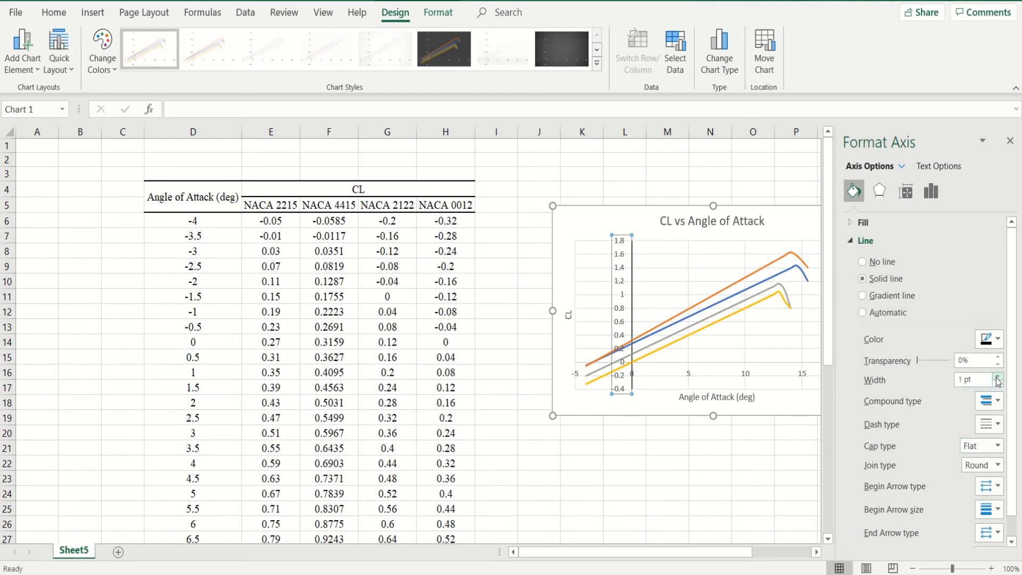
click(998, 377)
- Make the horizontal axis line solid black and increase its width
click(576, 373)
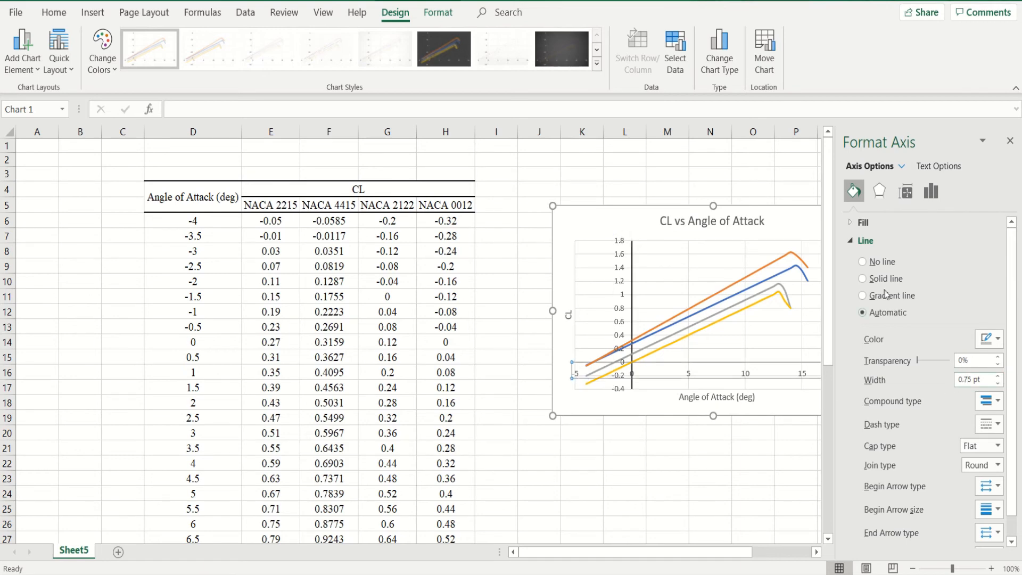
click(998, 338)
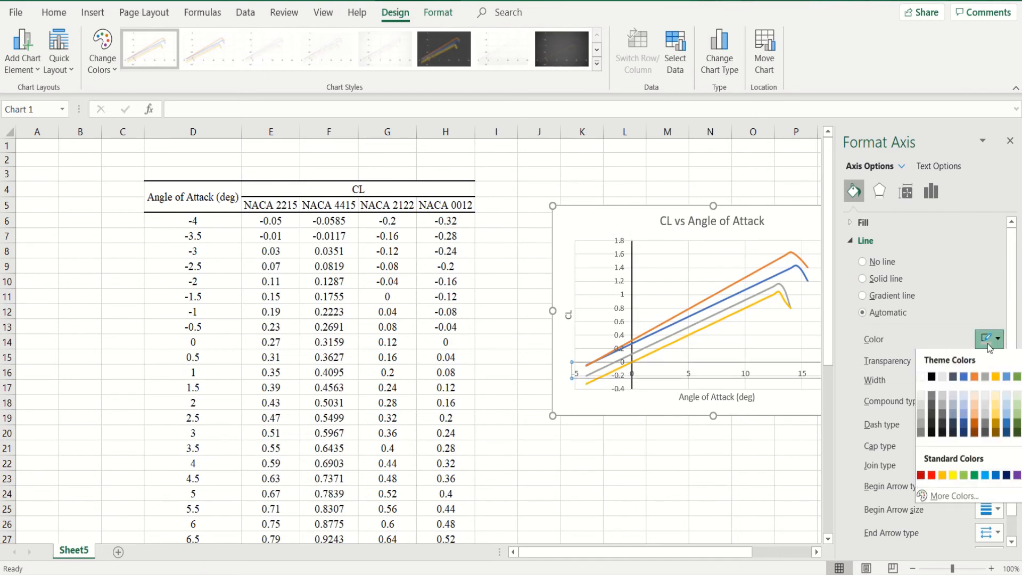
click(932, 377)
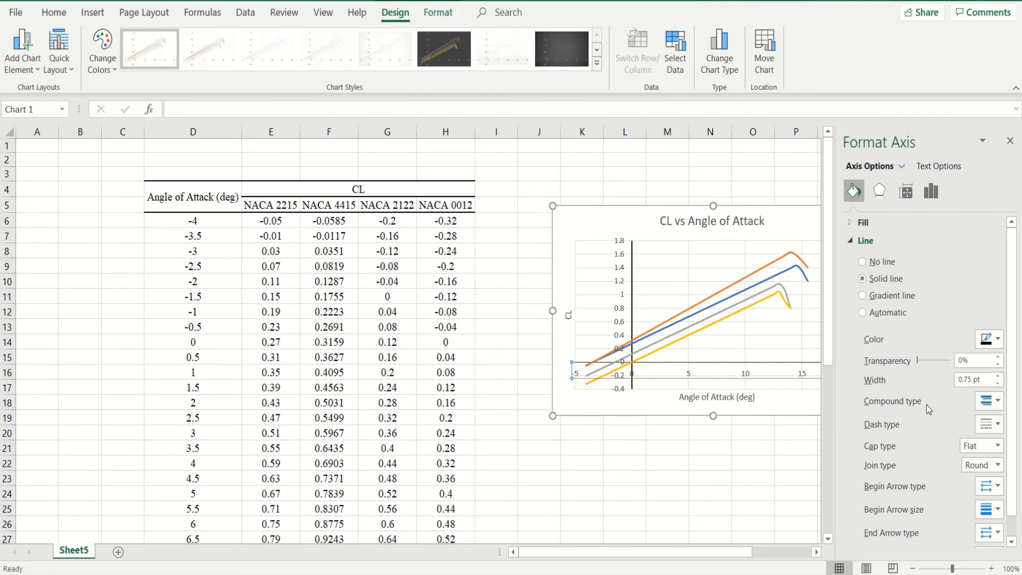
click(998, 376)
click(998, 377)
- Delete the vertical major gridlines from the chart's plot area
click(716, 394)
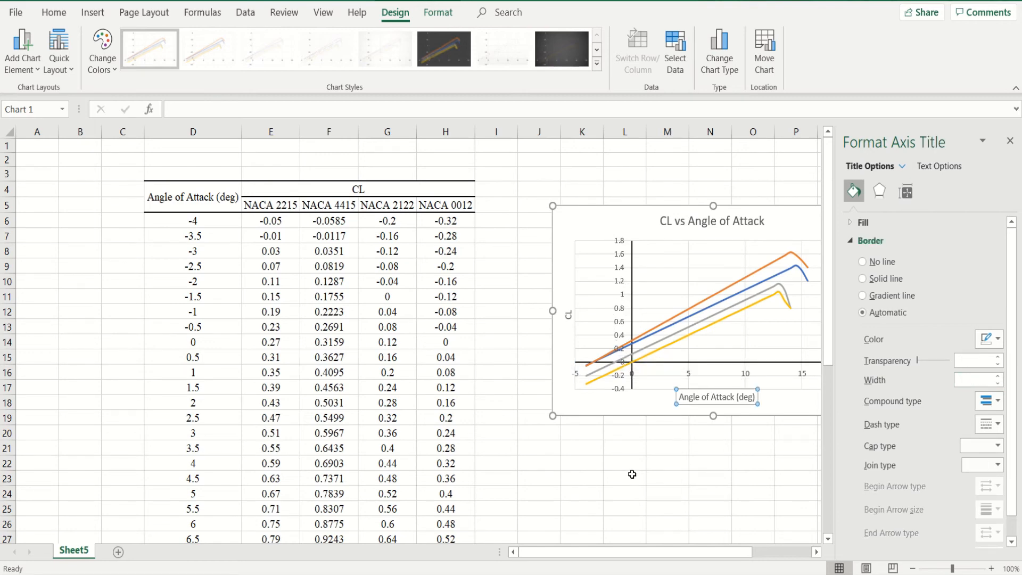
click(714, 267)
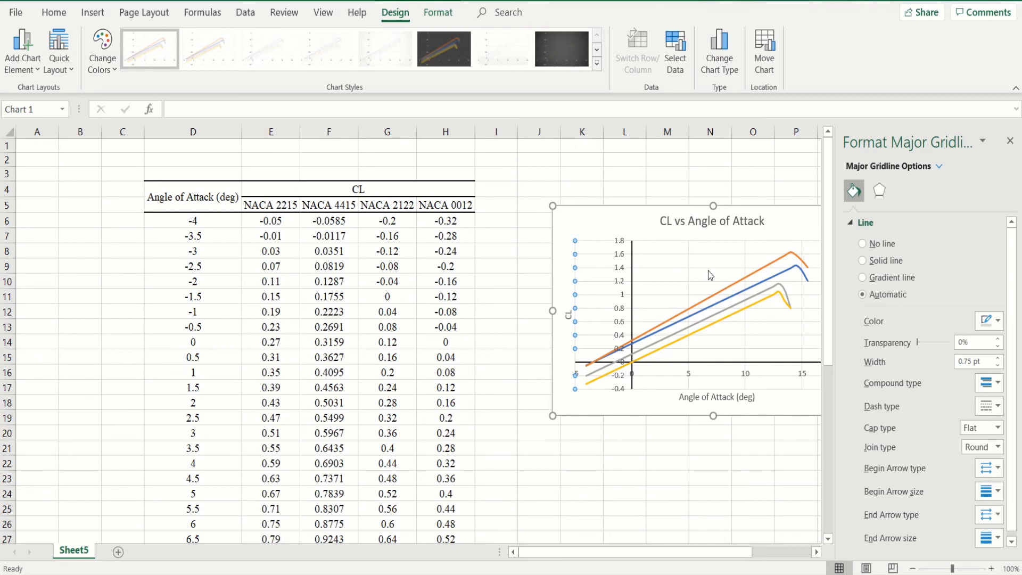
key(Escape)
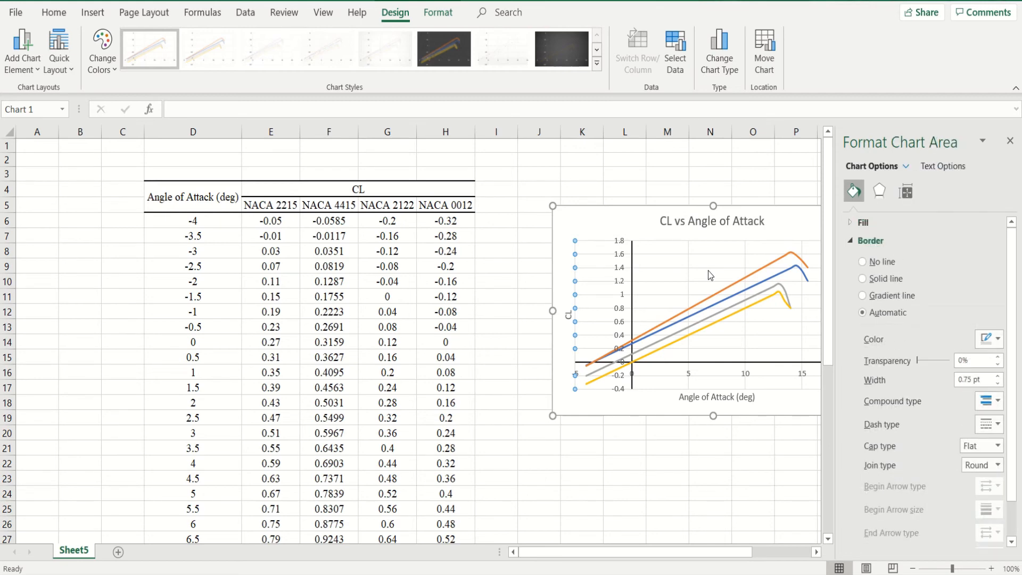
click(689, 283)
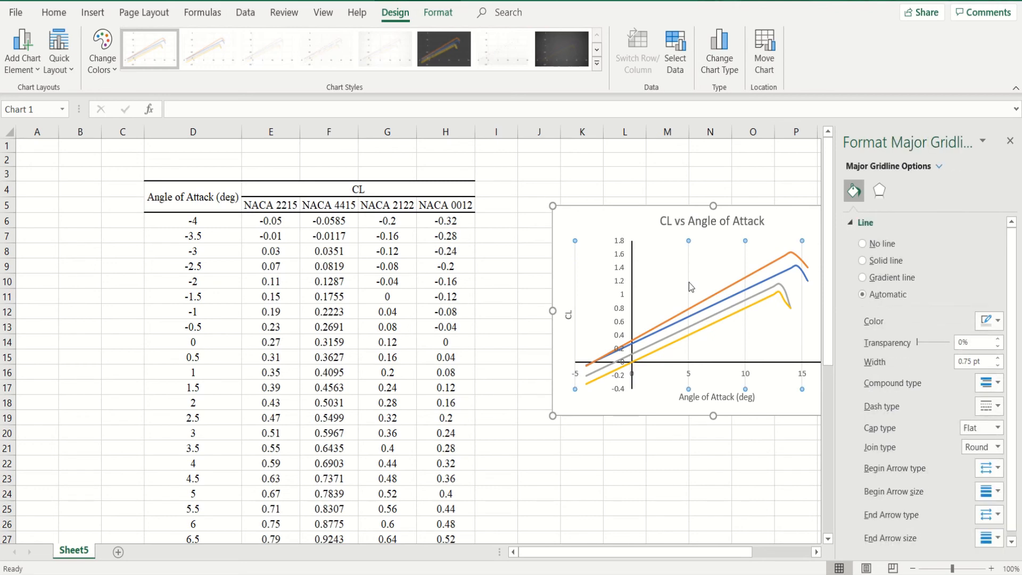
key(Delete)
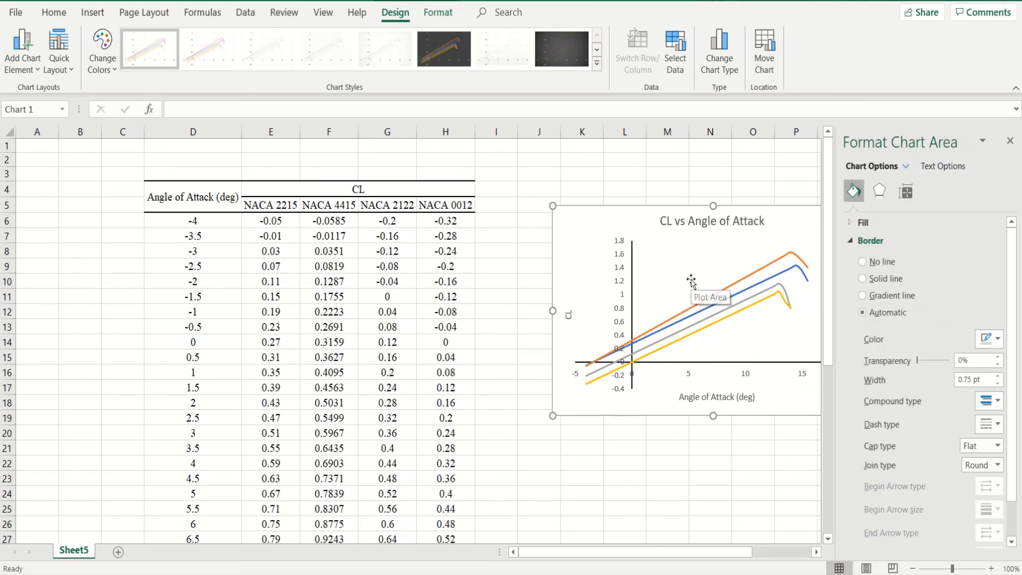
- Format the horizontal major gridlines as solid lines in a pale theme colour
click(691, 281)
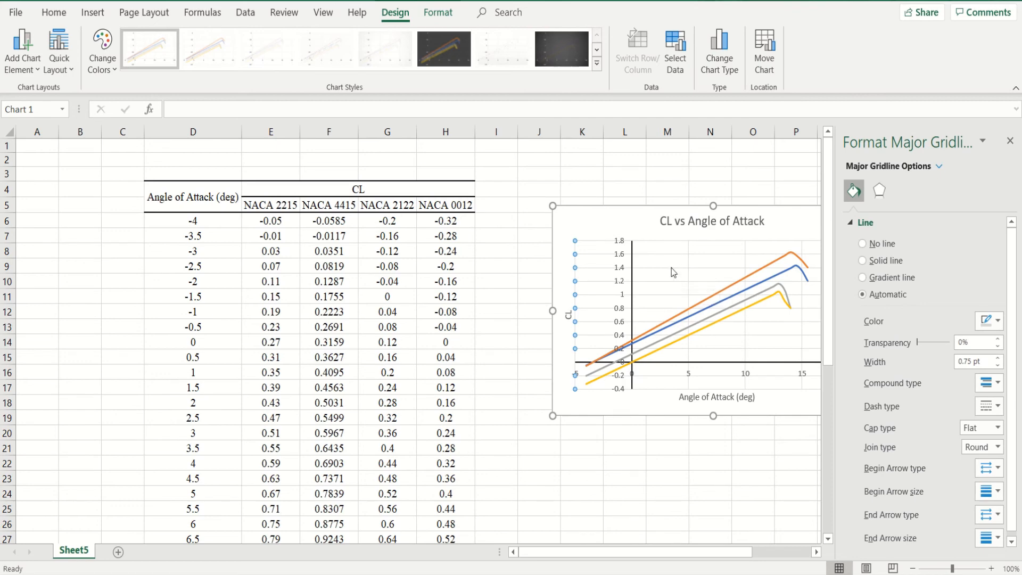
click(886, 261)
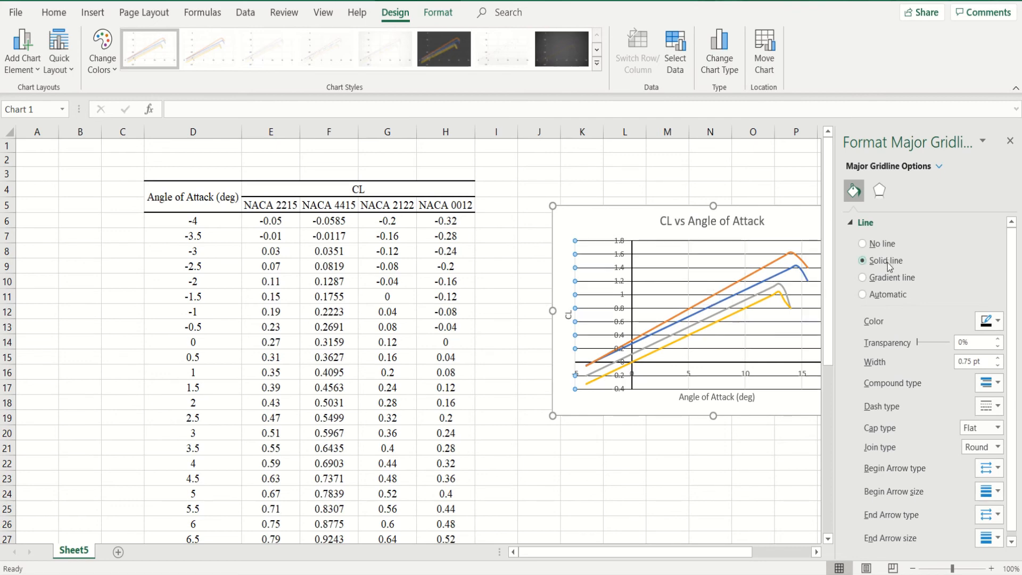
click(994, 320)
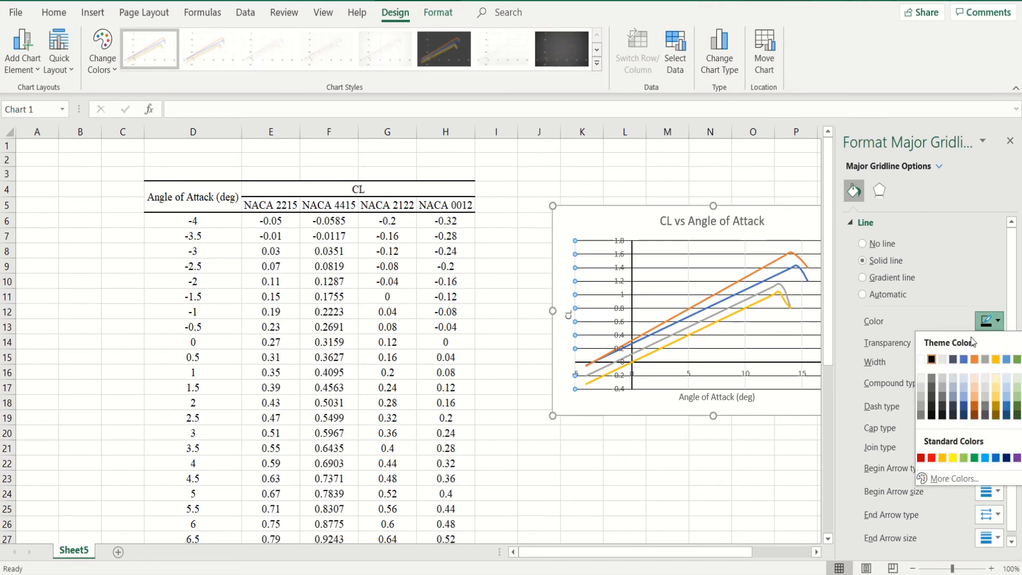
click(942, 359)
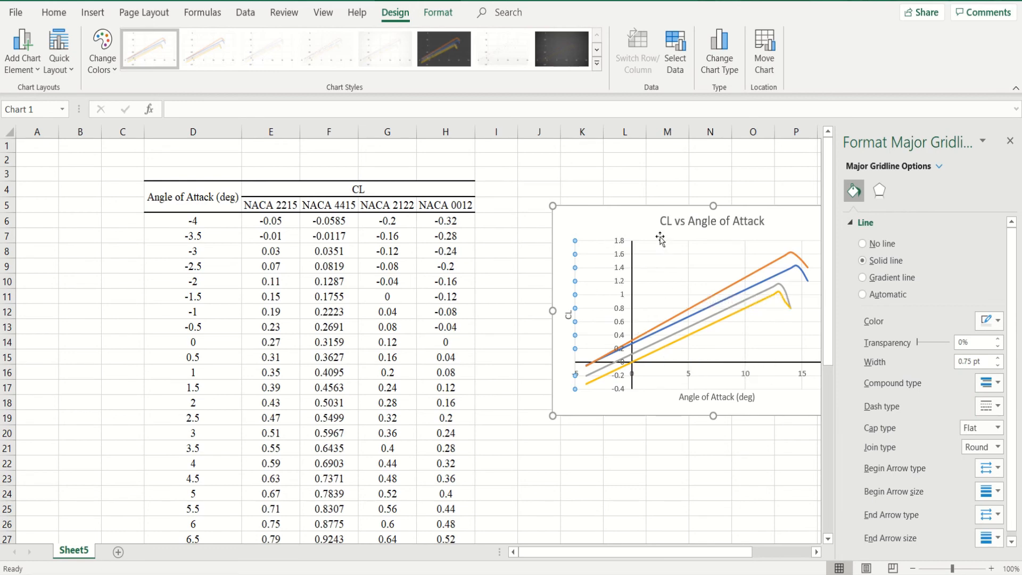
- Set the font size of all text in the chart to 12
click(629, 229)
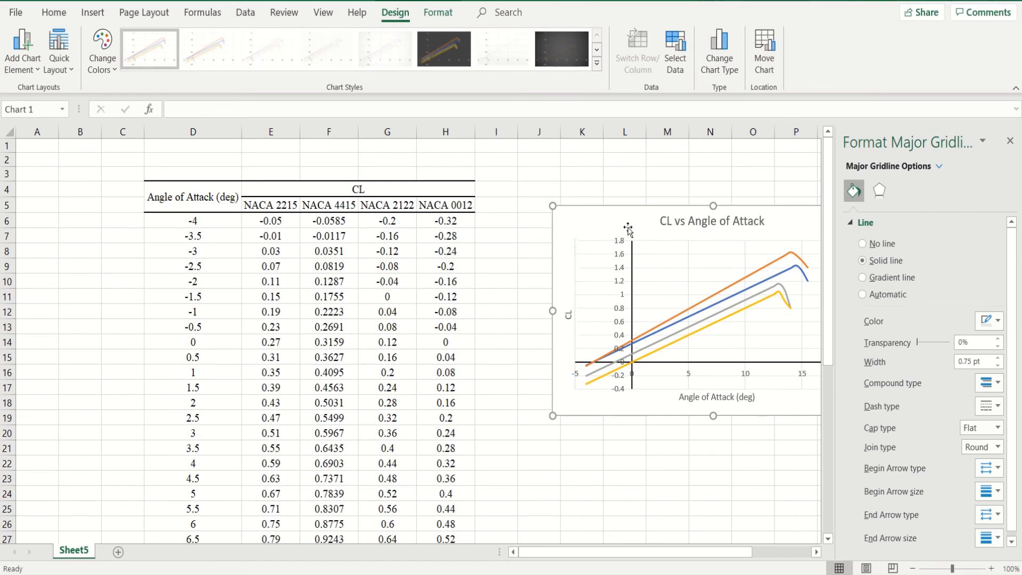
click(55, 12)
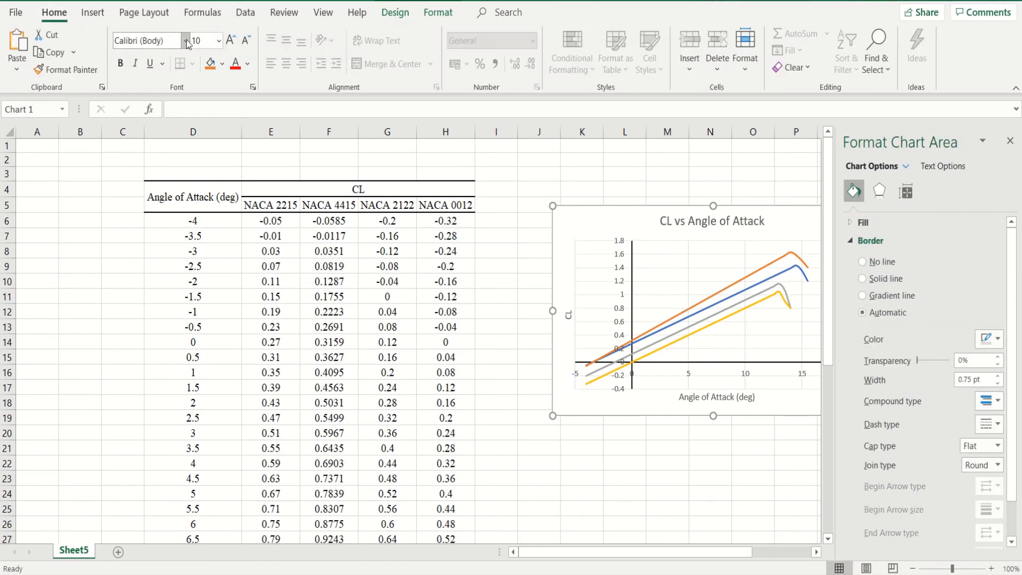
click(186, 40)
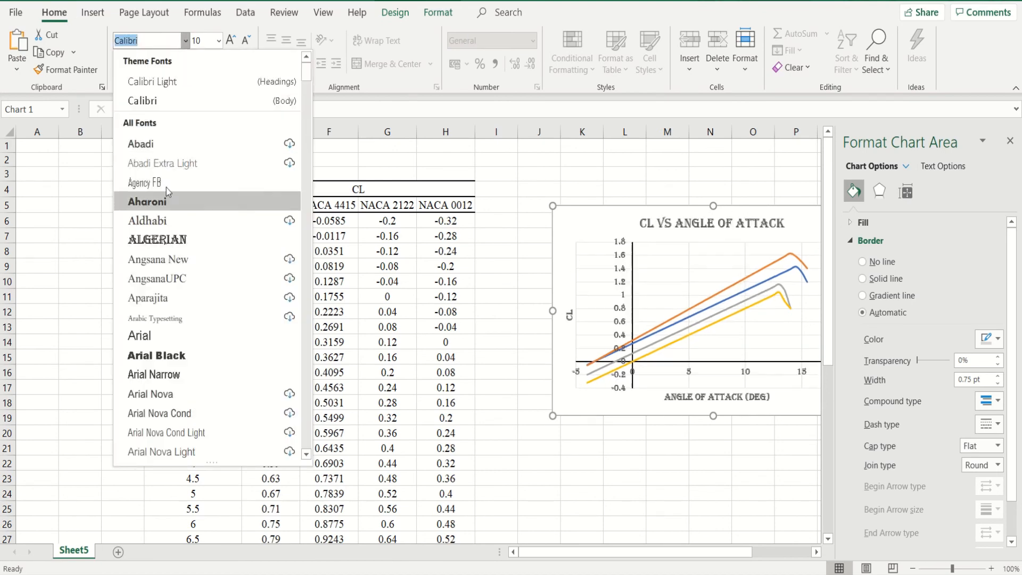
click(220, 43)
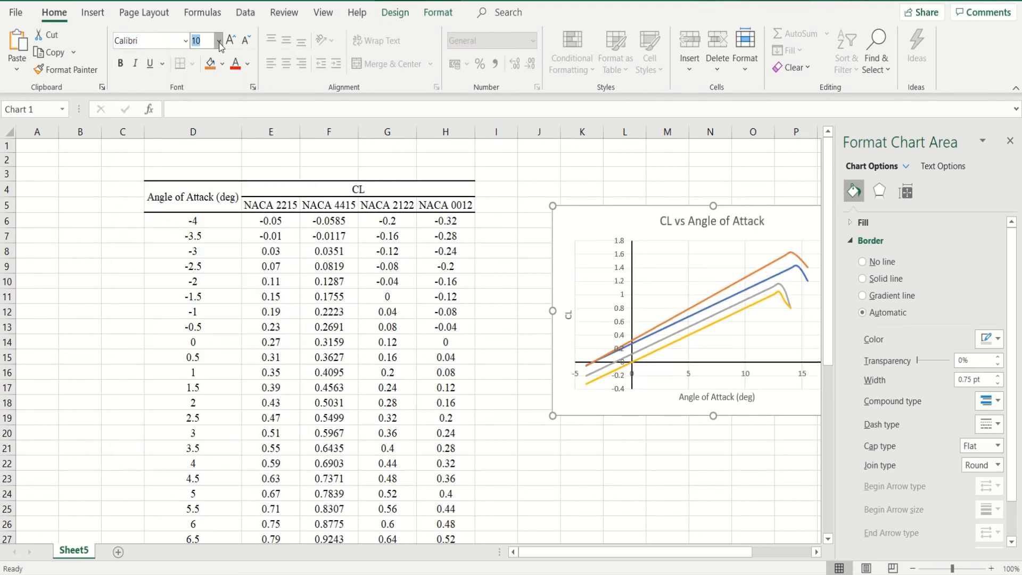
click(219, 41)
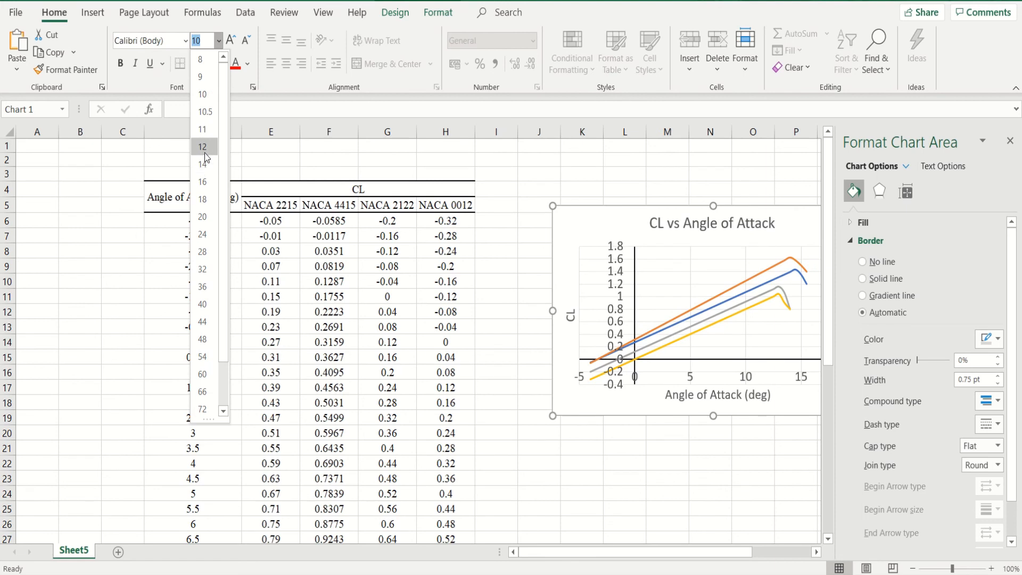
click(209, 149)
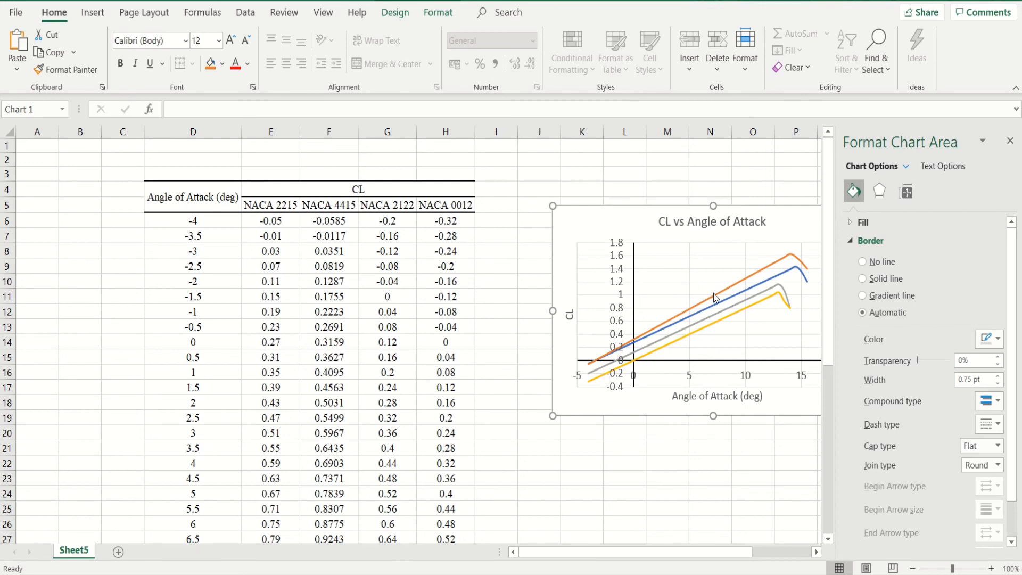
- Format the NACA 4415 series as a solid black line
mouse_move(714, 295)
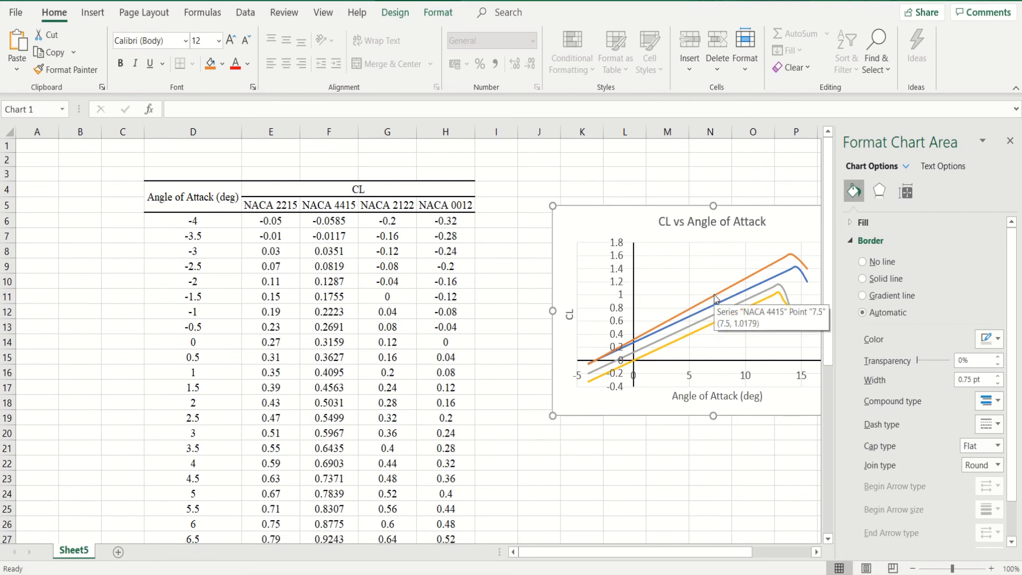
click(714, 295)
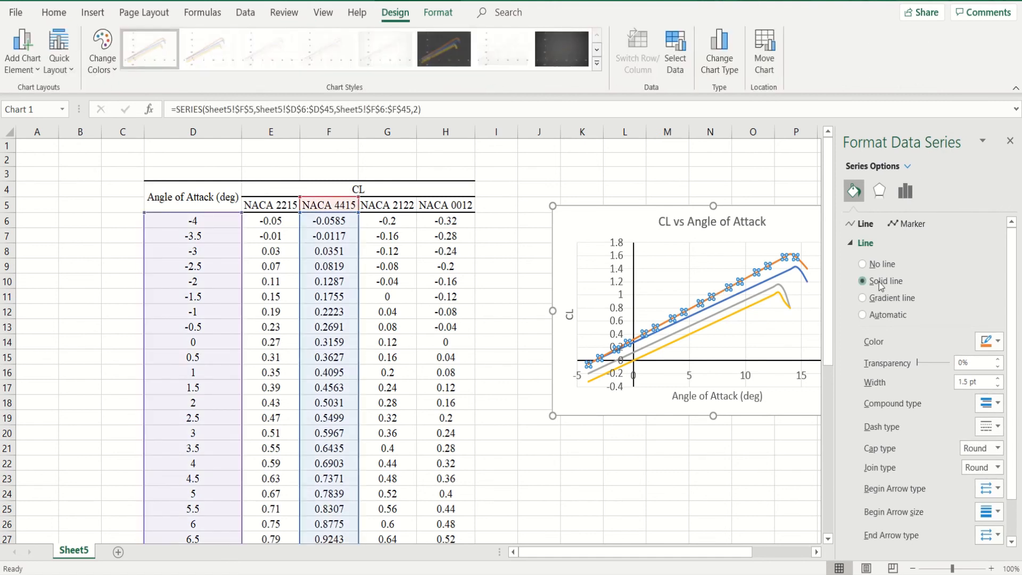
click(879, 282)
click(993, 343)
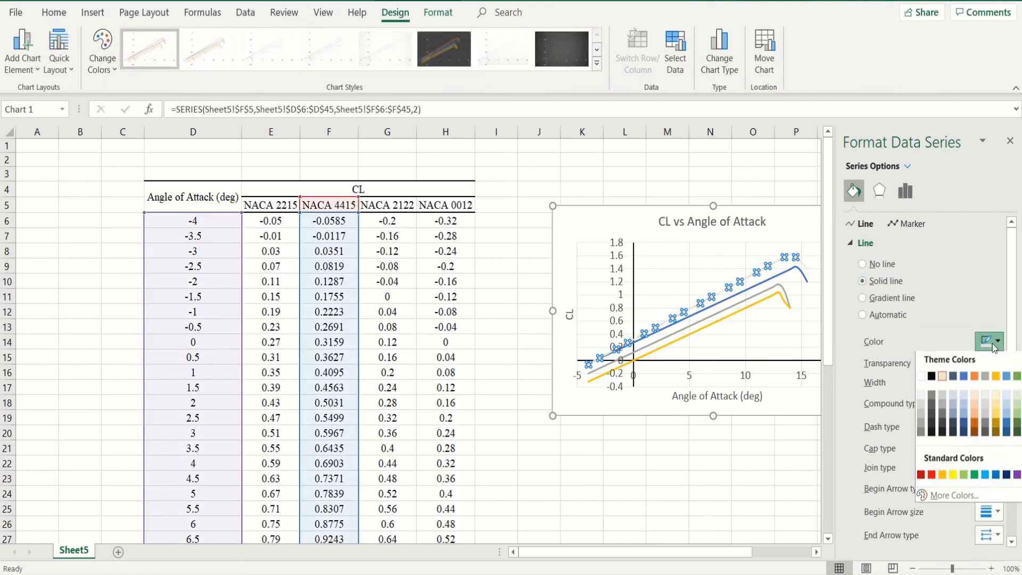
click(932, 379)
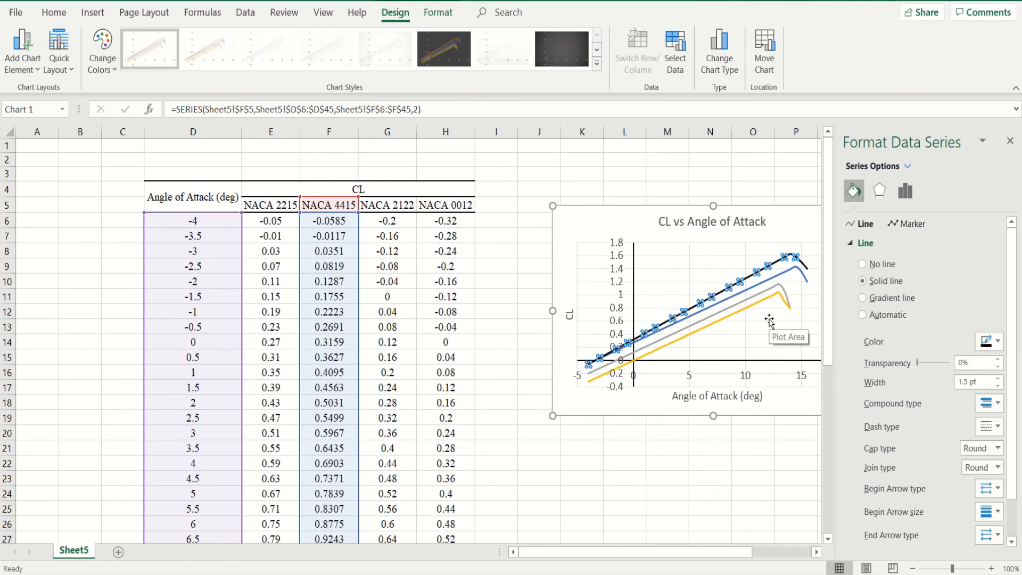
click(737, 338)
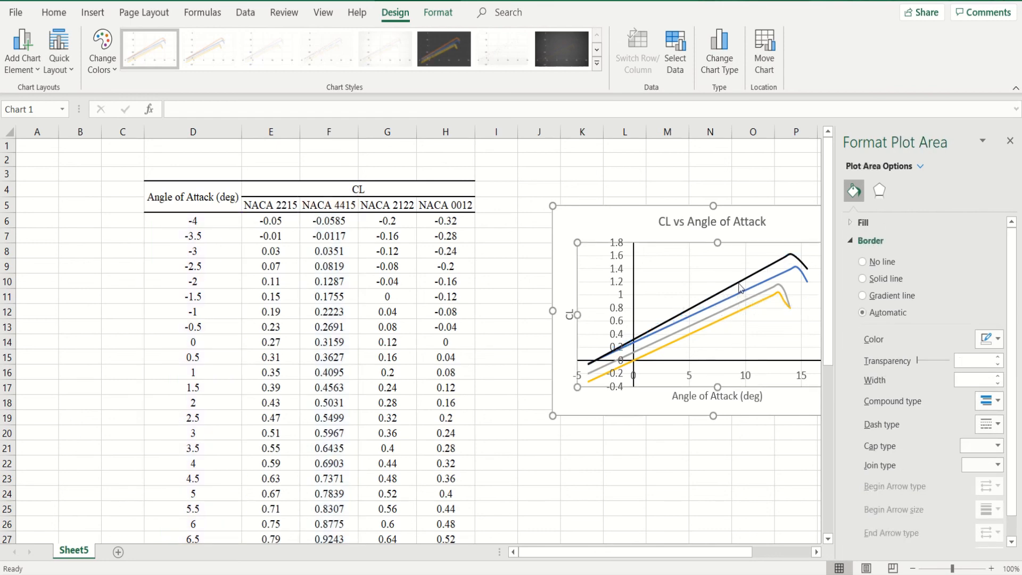
- Add a legend at the bottom of the chart, close the formatting pane and select the legend
mouse_move(742, 286)
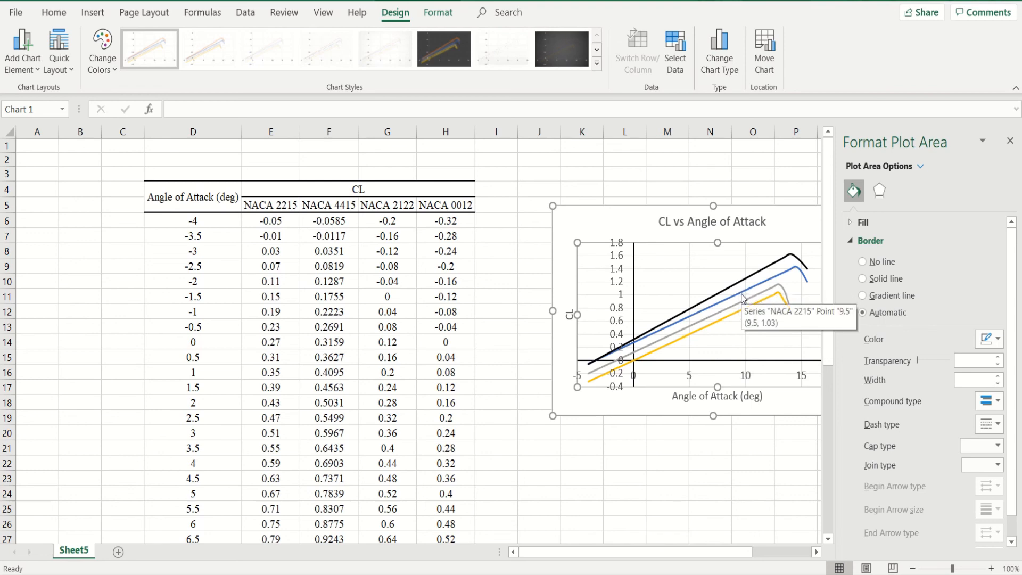
click(621, 223)
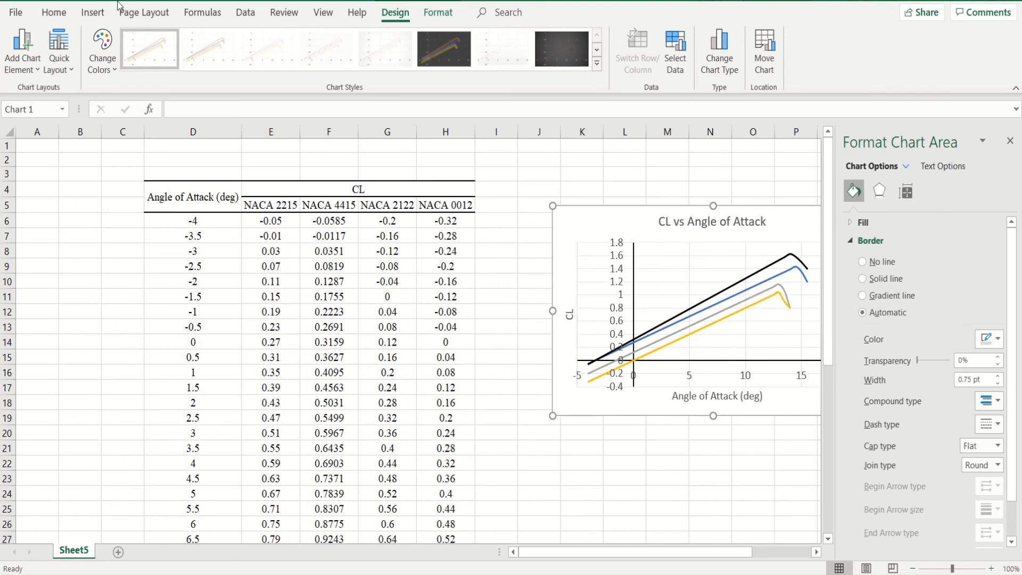
click(29, 70)
mouse_move(52, 235)
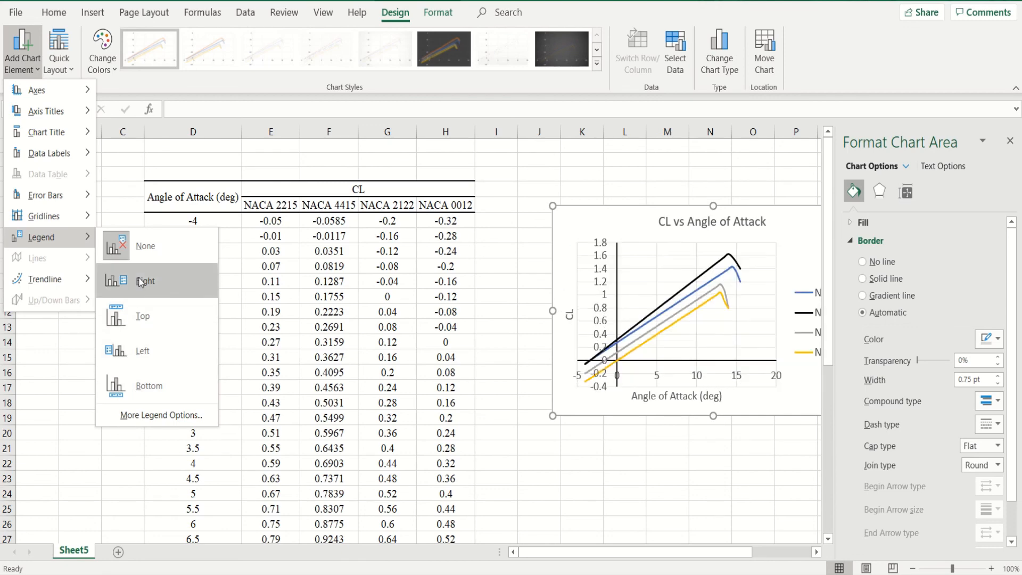
click(156, 384)
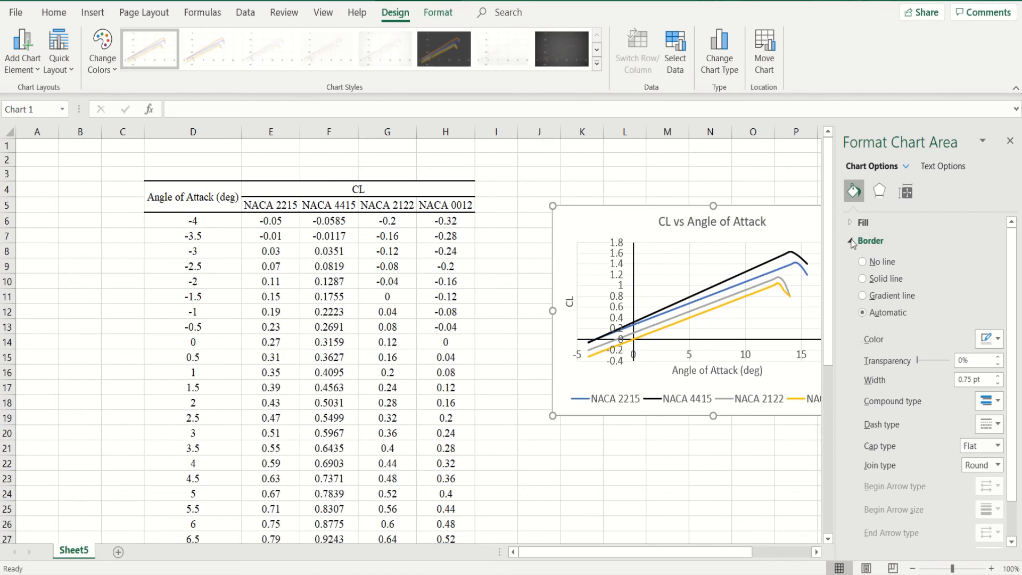
click(1008, 140)
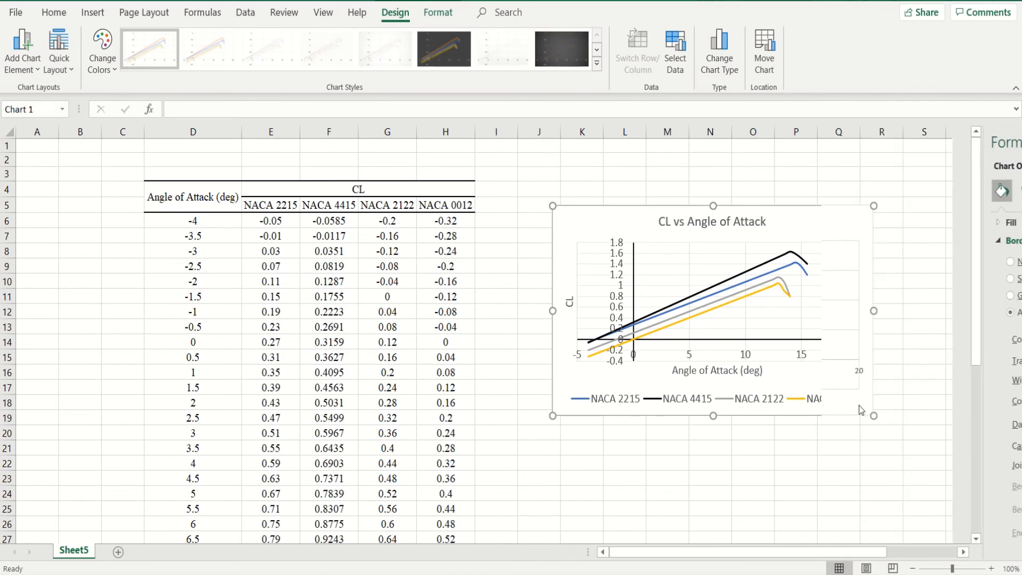
click(794, 406)
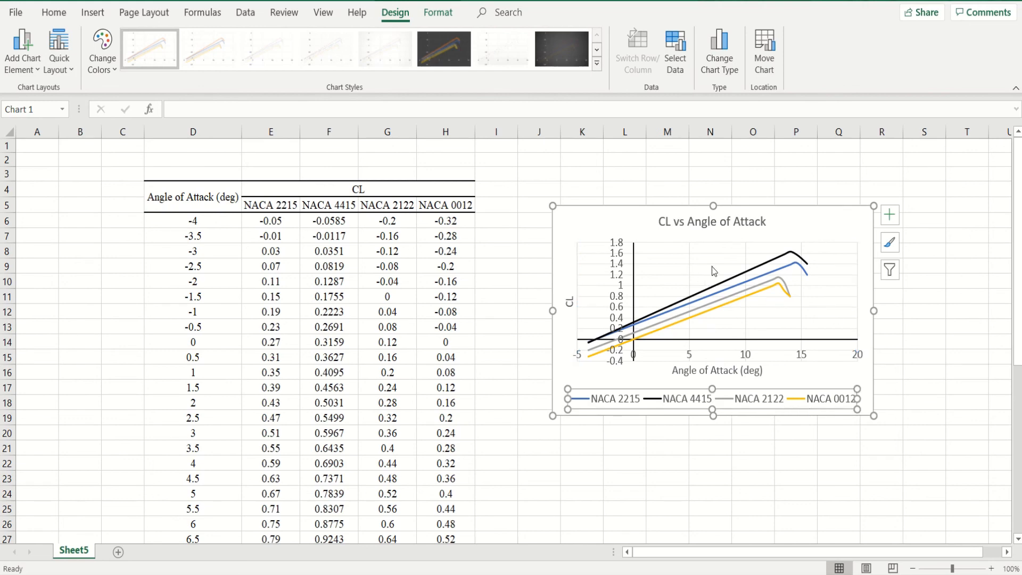